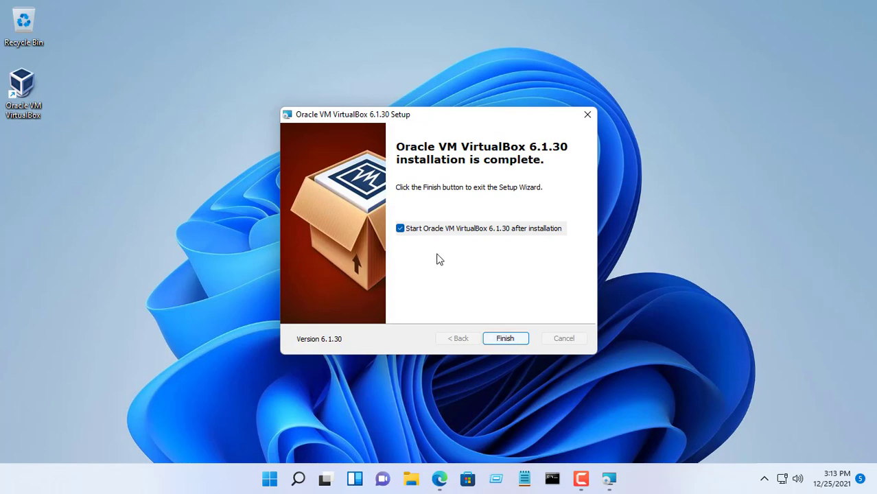
# Close the VirtualBox 6.1.30 installer with auto-launch unchecked, then bring up the browser.
pyautogui.click(421, 232)
pyautogui.click(495, 339)
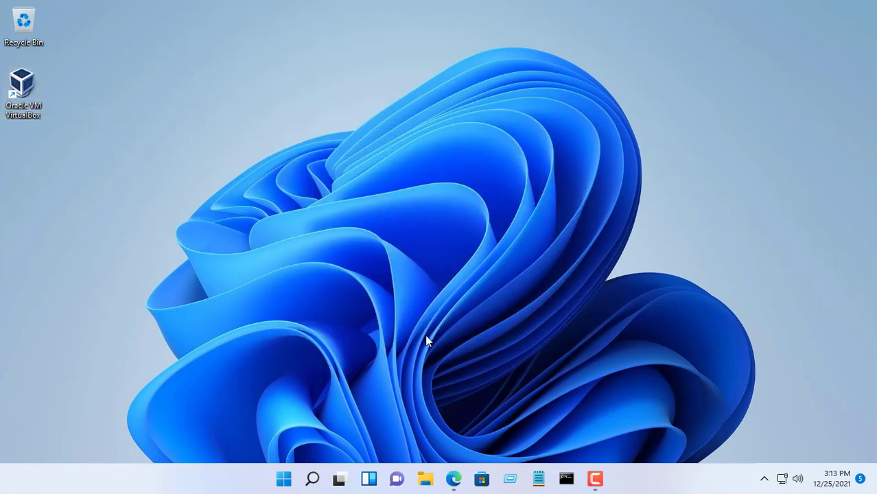
pyautogui.click(453, 479)
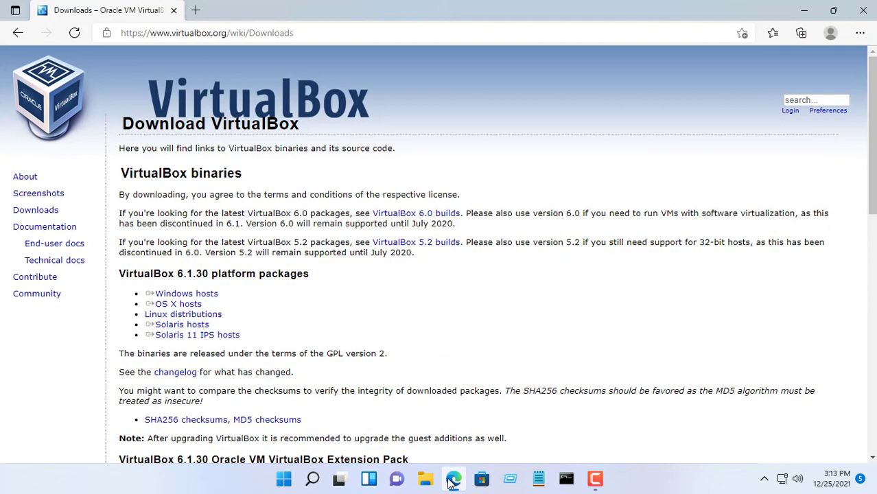
# Download the Ubuntu Server 21.10 ISO from ubuntu.com via the manual install option.
pyautogui.click(339, 36)
pyautogui.write('ubu')
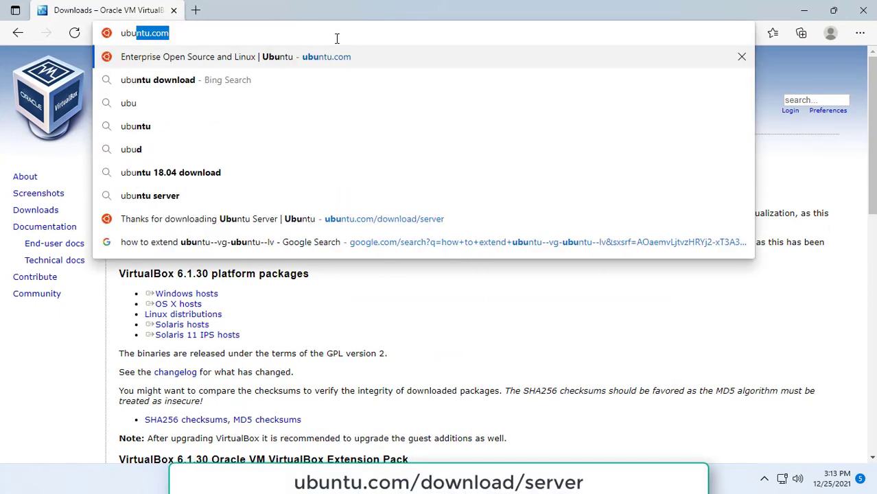
pyautogui.click(326, 57)
pyautogui.click(440, 89)
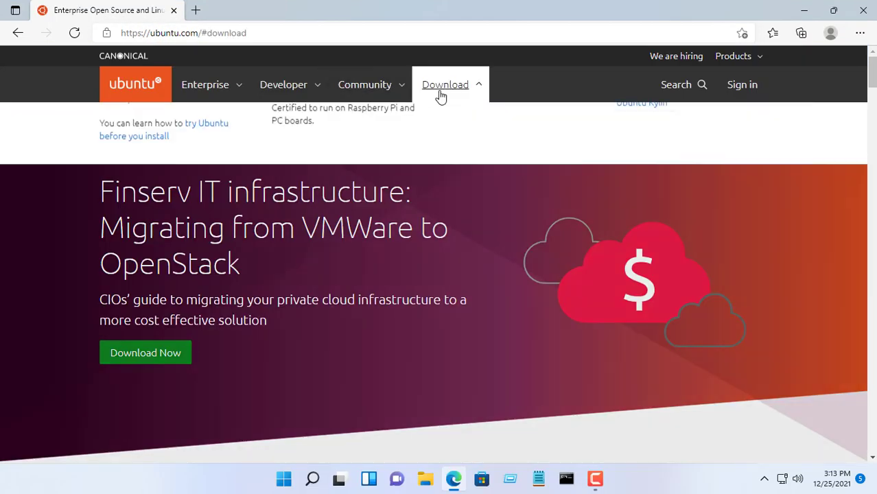
pyautogui.click(337, 227)
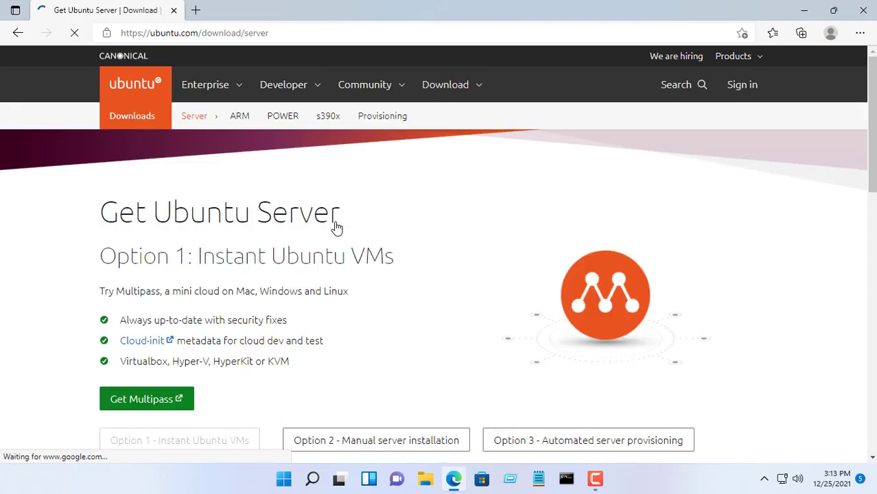
pyautogui.scroll(-3, 339, 224)
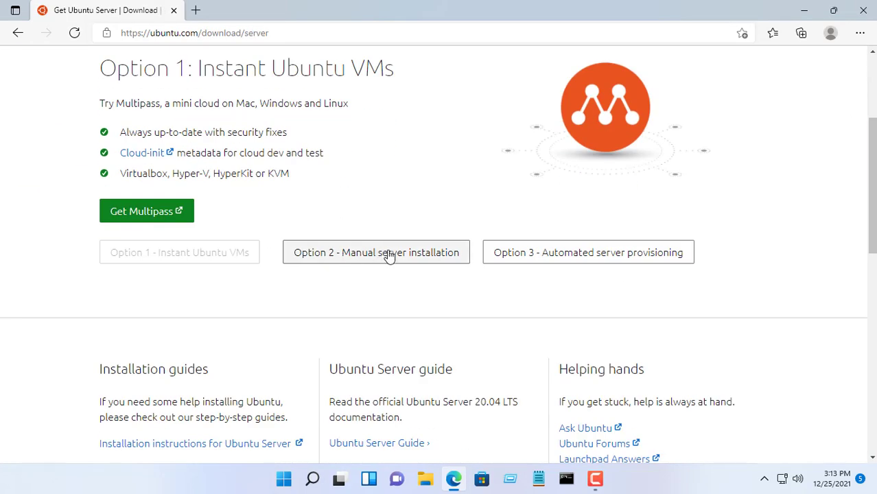
pyautogui.click(388, 254)
pyautogui.scroll(-4, 392, 251)
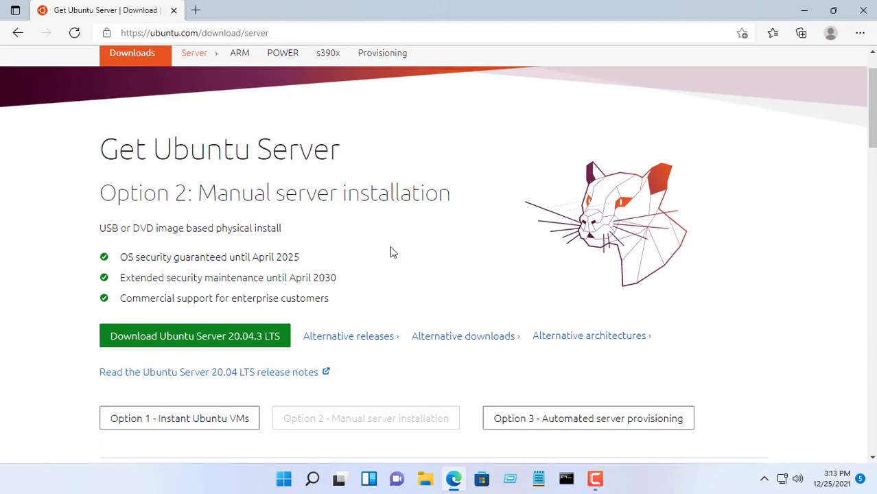
pyautogui.scroll(-3, 394, 252)
pyautogui.click(203, 243)
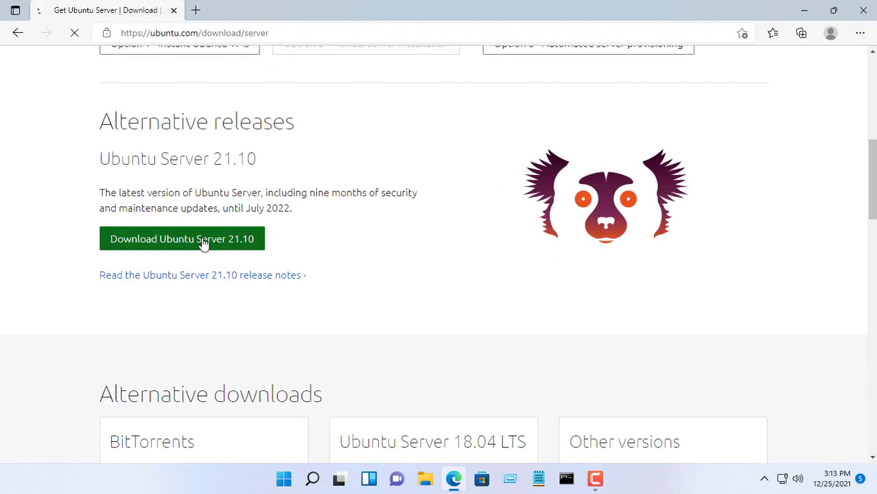
# Locate the downloaded ISO in its folder, then close the windows to show the desktop.
pyautogui.click(331, 281)
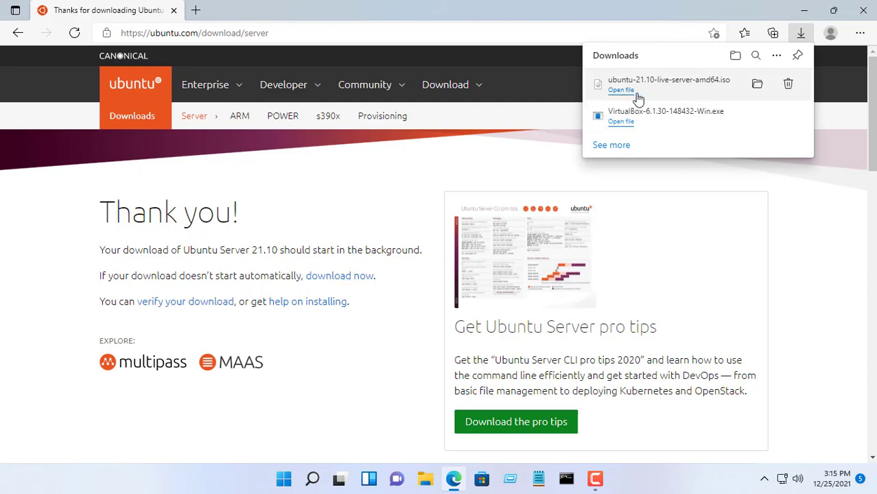
pyautogui.click(758, 85)
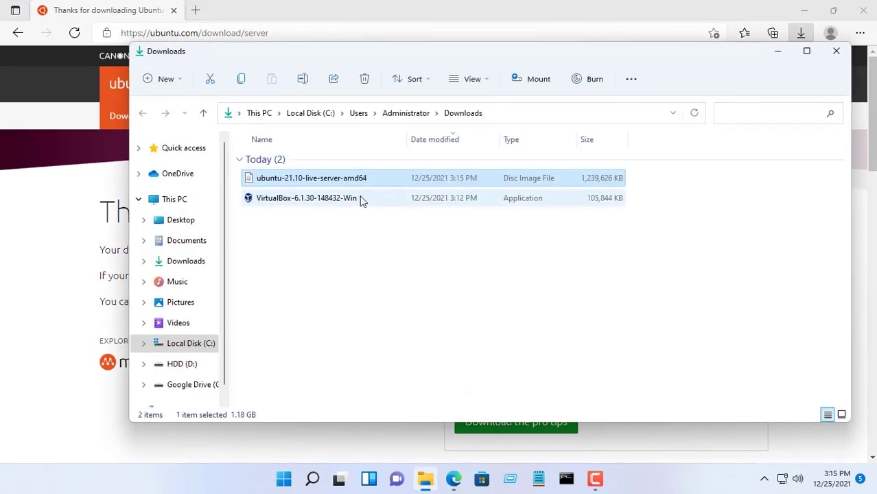
pyautogui.click(332, 184)
pyautogui.click(836, 51)
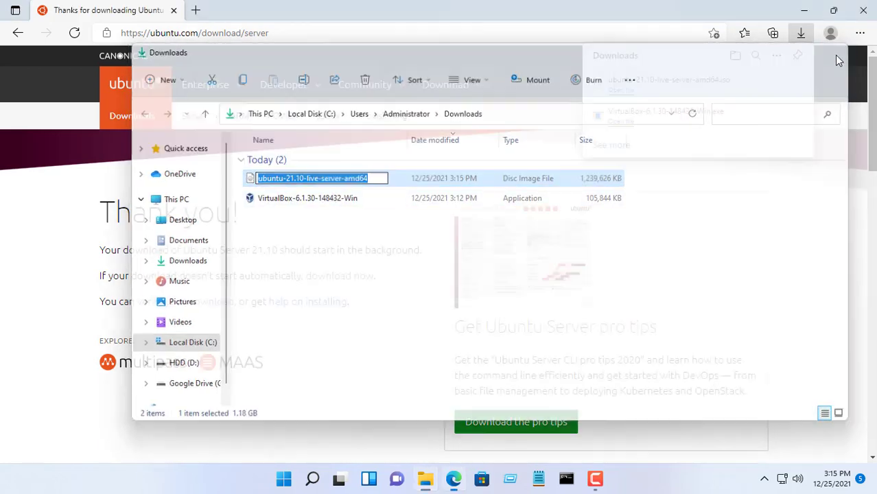
pyautogui.press('super+d')
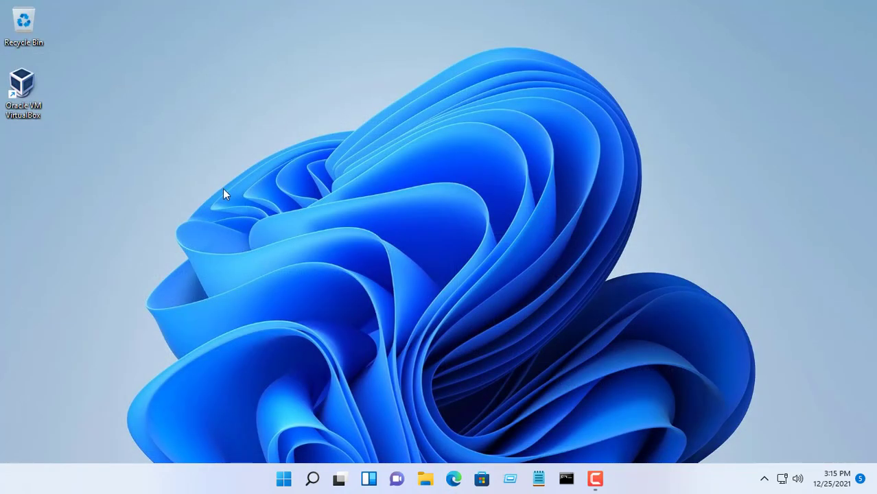
# Start a new VirtualBox machine named Nextcloud with type Linux, version Ubuntu (64-bit).
pyautogui.doubleClick(38, 106)
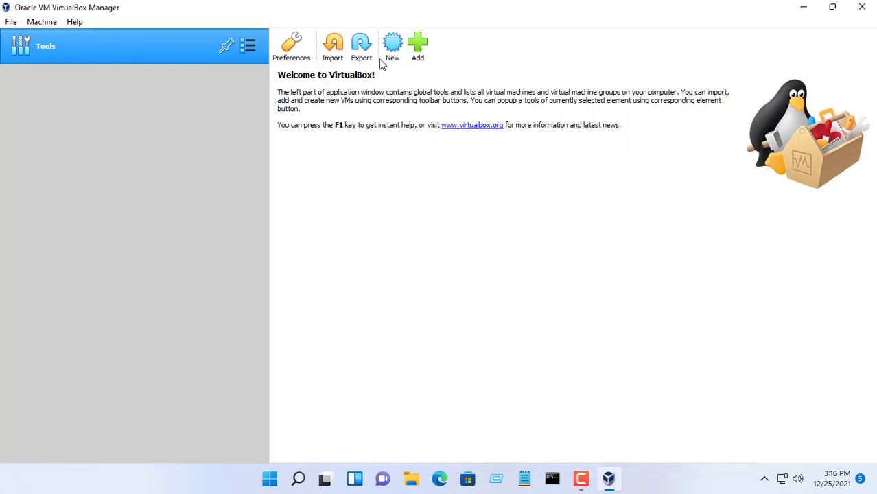
pyautogui.click(388, 55)
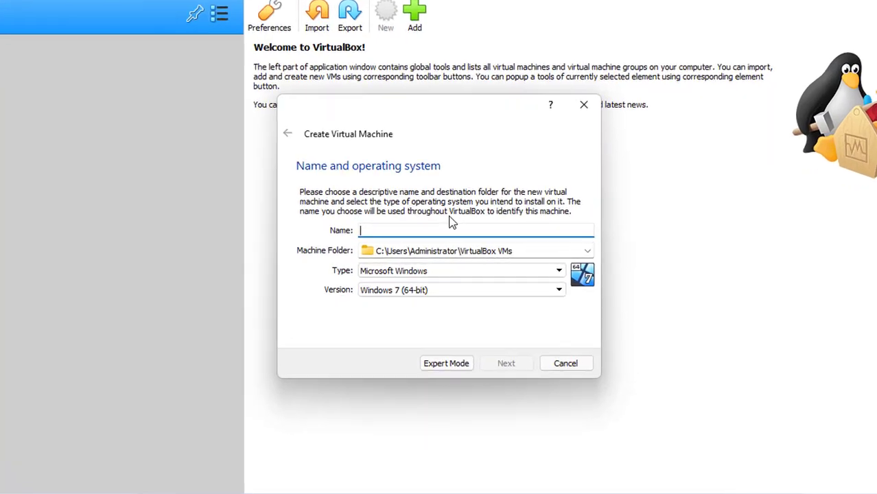
pyautogui.write('Nextcloud')
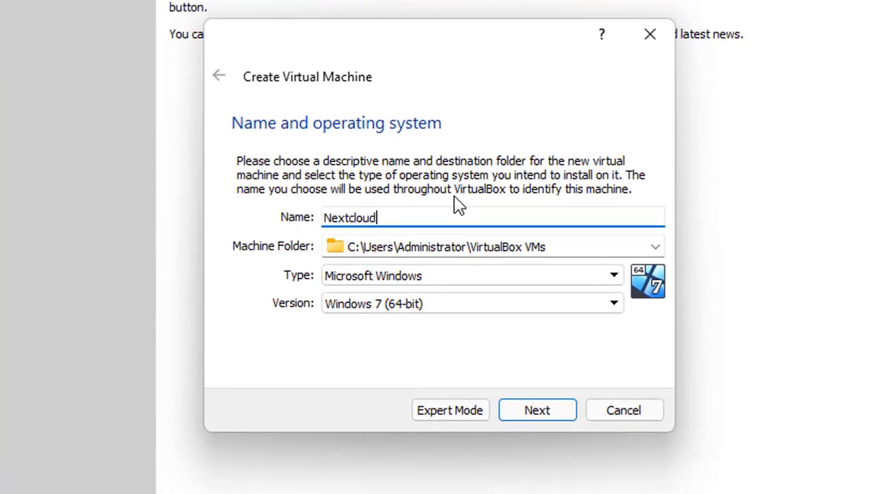
pyautogui.click(615, 277)
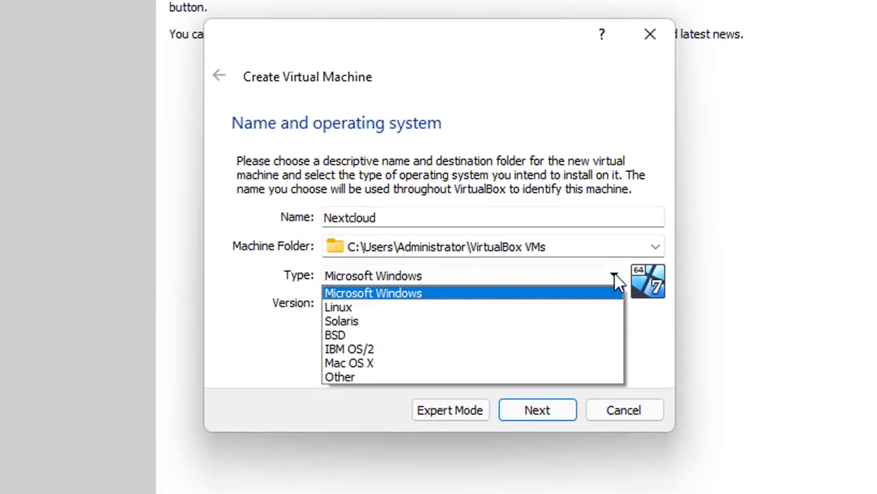
pyautogui.click(590, 308)
pyautogui.click(568, 306)
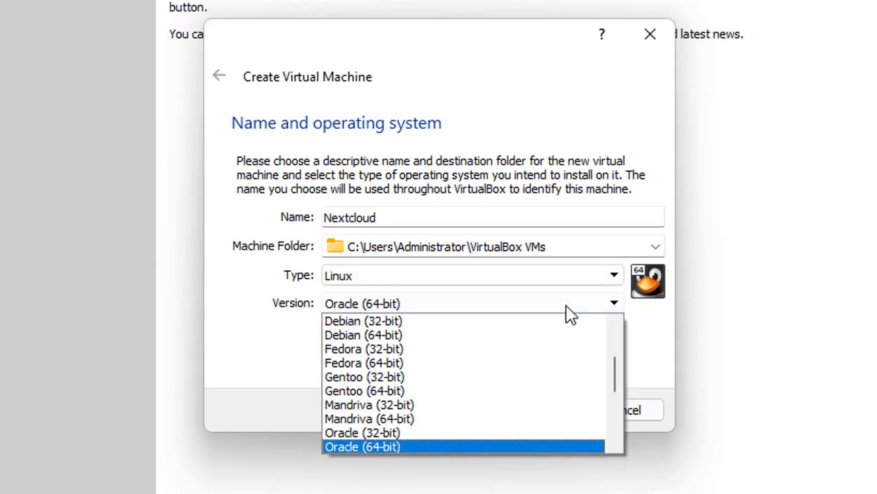
pyautogui.press('u')
pyautogui.press('Down')
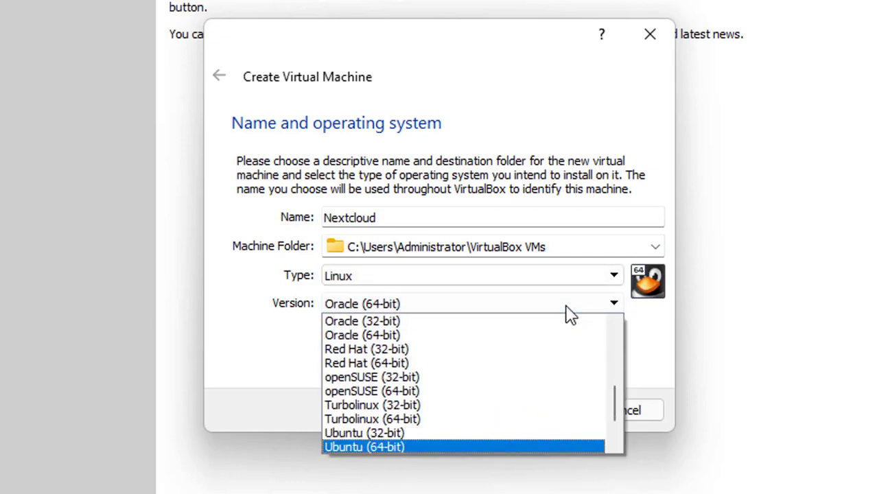
pyautogui.press('Return')
# Give it 4096 MB memory and a new 30 GB VDI disk, then create it.
pyautogui.click(537, 412)
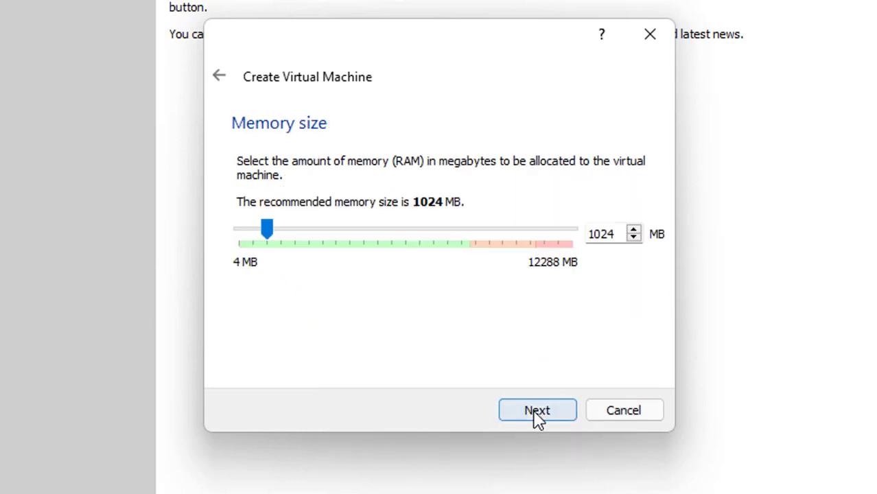
pyautogui.doubleClick(601, 237)
pyautogui.write('4096')
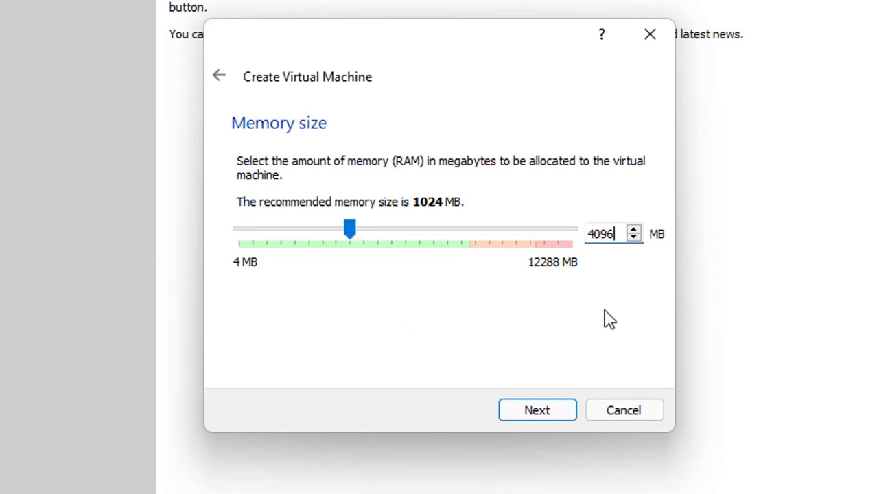
pyautogui.click(553, 410)
pyautogui.click(553, 412)
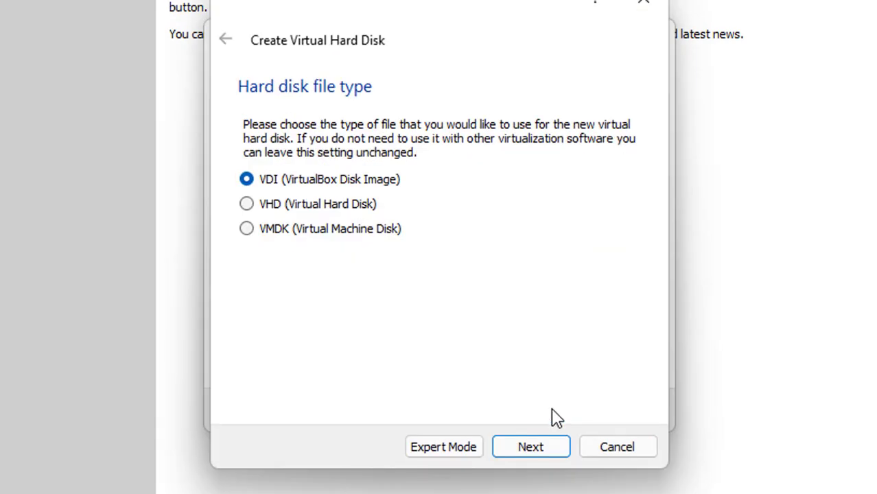
pyautogui.click(536, 451)
pyautogui.click(537, 452)
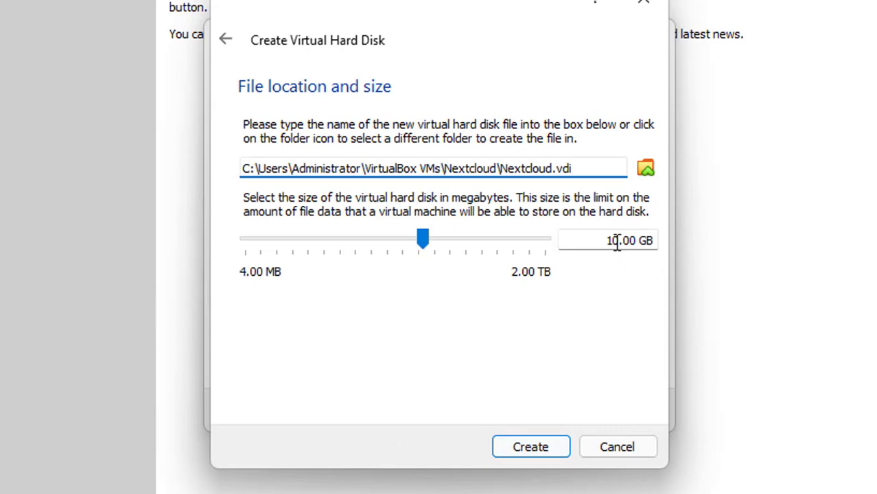
pyautogui.moveTo(614, 240); pyautogui.dragTo(605, 240)
pyautogui.write('3')
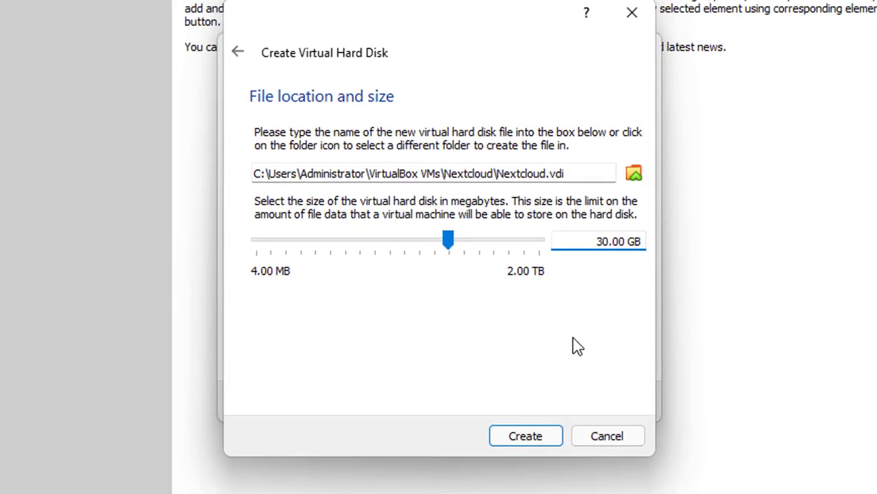
pyautogui.click(531, 447)
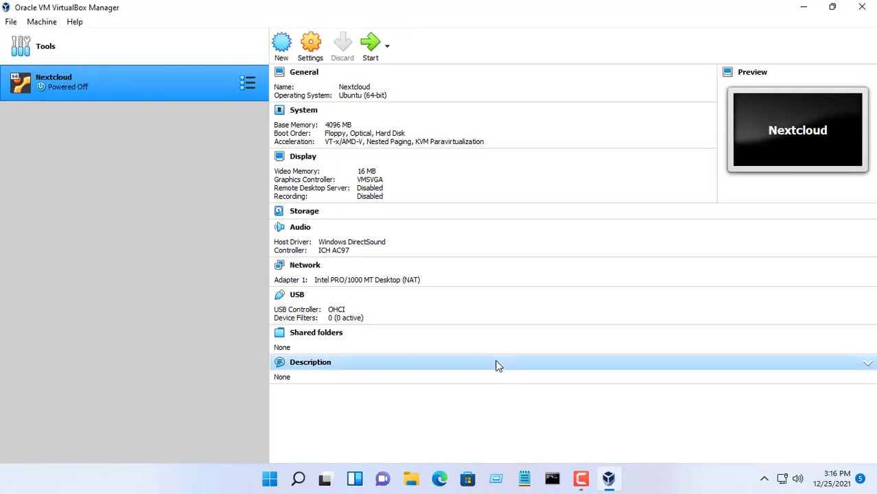
# Attach the ubuntu-21.10-live-server-amd64 ISO to the Nextcloud VM's optical drive.
pyautogui.click(313, 54)
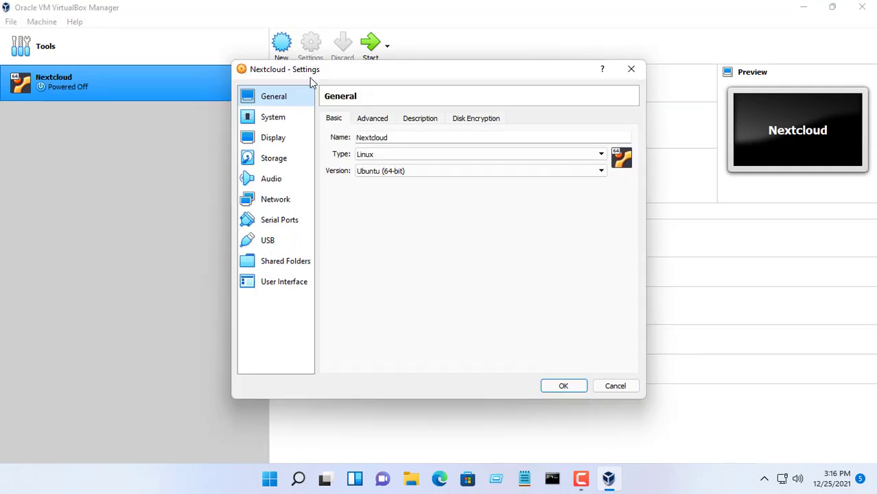
pyautogui.click(286, 164)
pyautogui.click(358, 150)
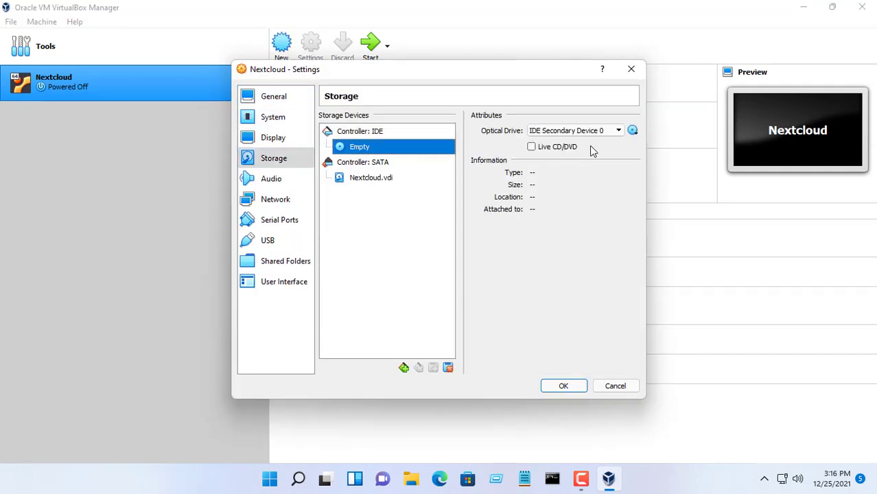
pyautogui.click(632, 130)
pyautogui.click(652, 163)
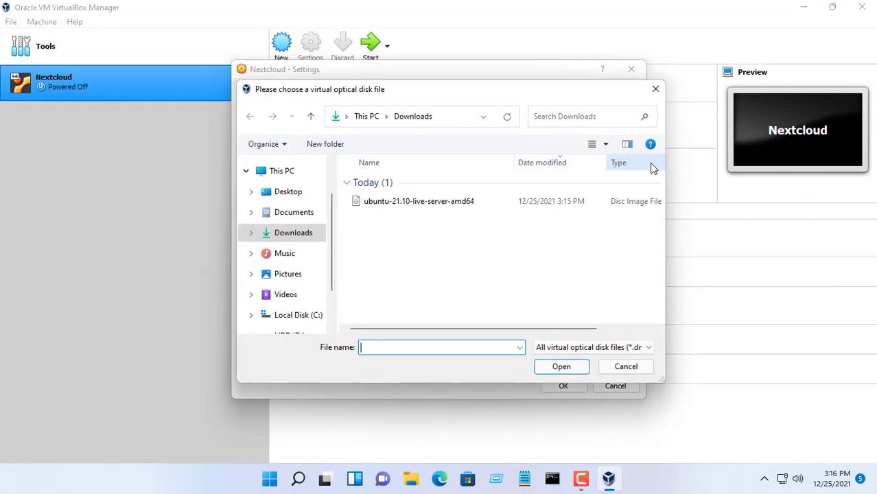
pyautogui.click(441, 204)
pyautogui.click(562, 365)
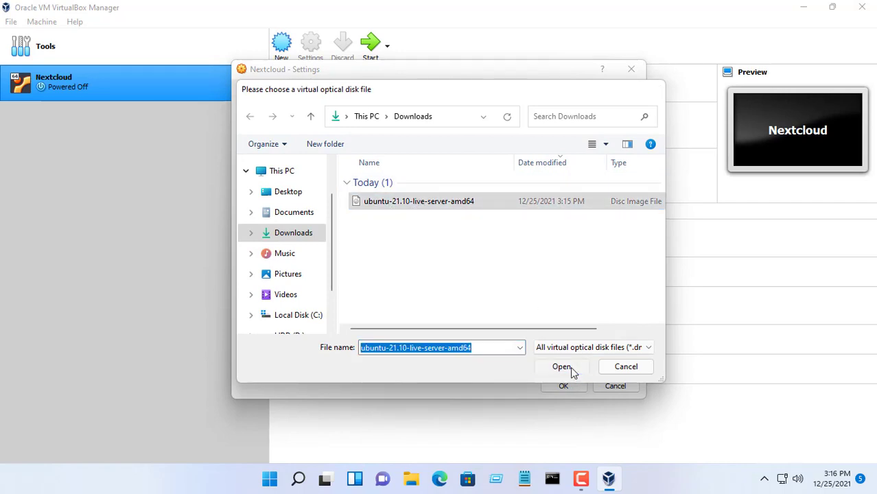
# Bridge Adapter 1 to the Realtek PCIe GbE controller and save the settings.
pyautogui.click(278, 201)
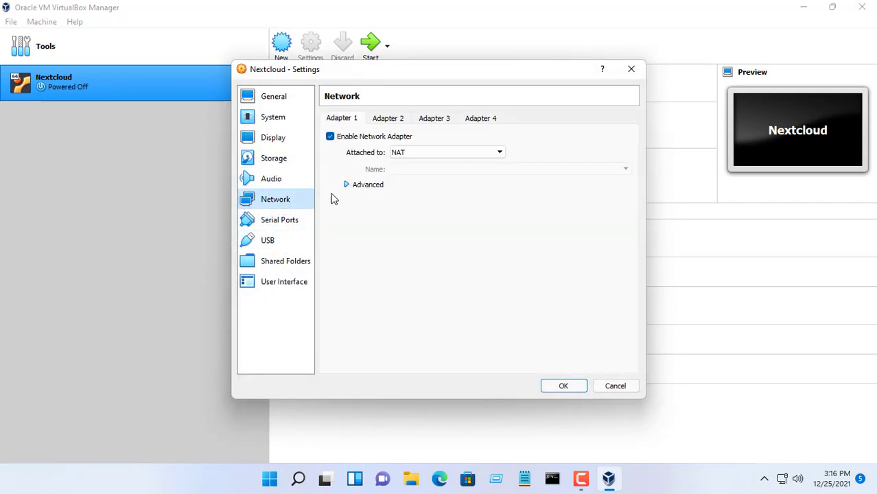
pyautogui.click(457, 153)
pyautogui.click(447, 172)
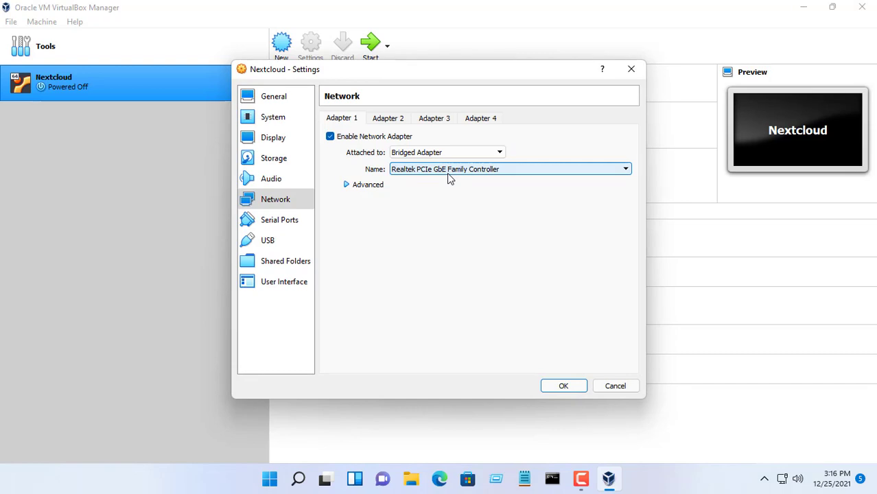
pyautogui.click(447, 173)
pyautogui.click(450, 182)
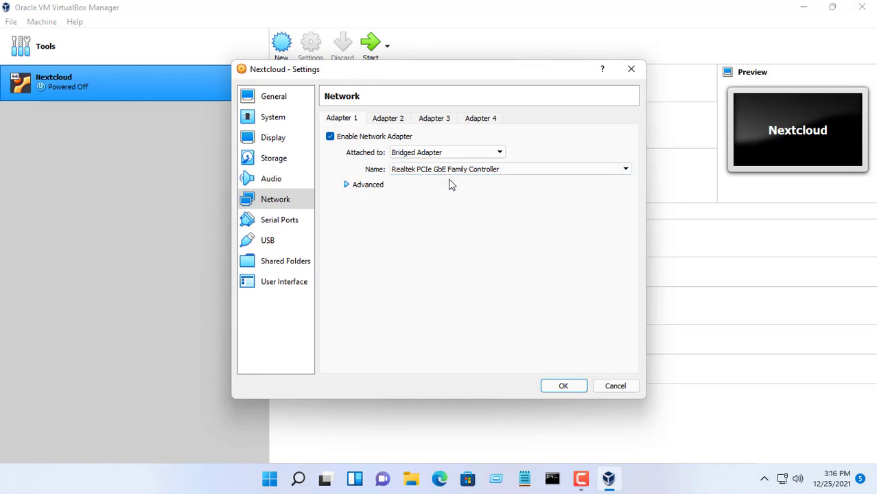
pyautogui.click(562, 386)
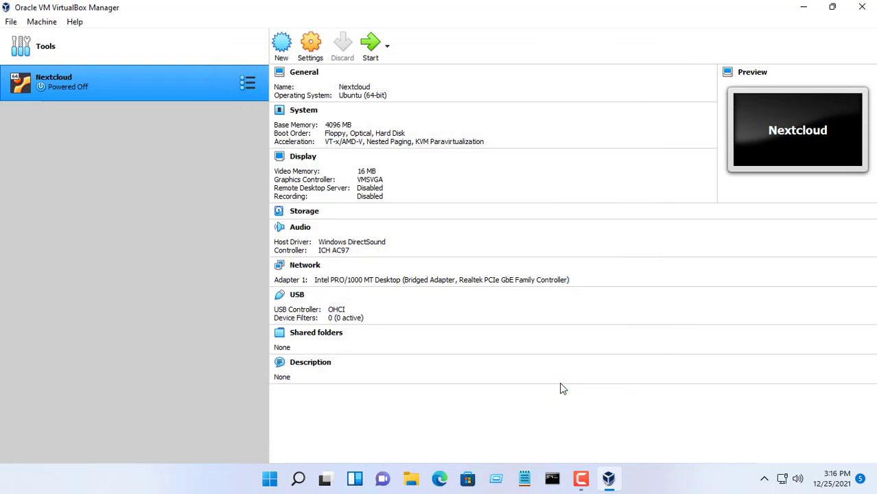
# Boot the Nextcloud VM into the Ubuntu Server installer and reposition its window.
pyautogui.click(374, 50)
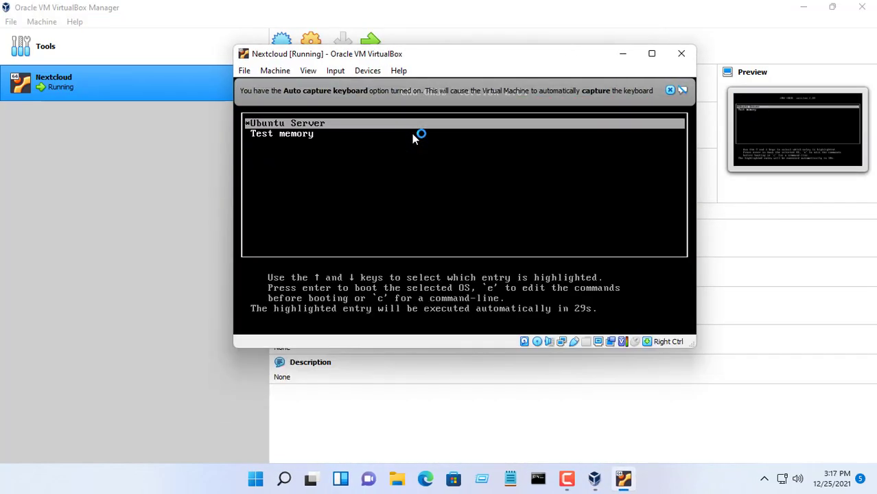
pyautogui.press('Return')
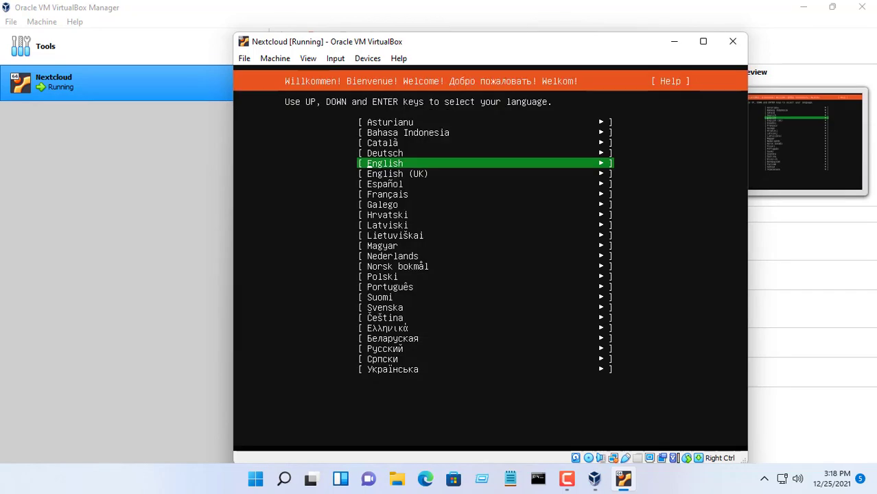
pyautogui.click(703, 7)
pyautogui.click(803, 7)
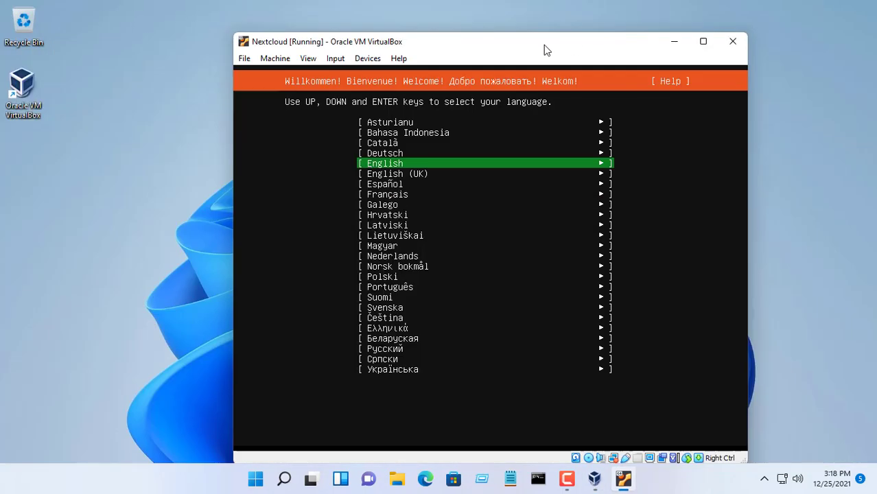
pyautogui.moveTo(544, 45); pyautogui.dragTo(442, 23)
# Choose English, the English (US) keyboard, and the minimized server install.
pyautogui.press('Return')
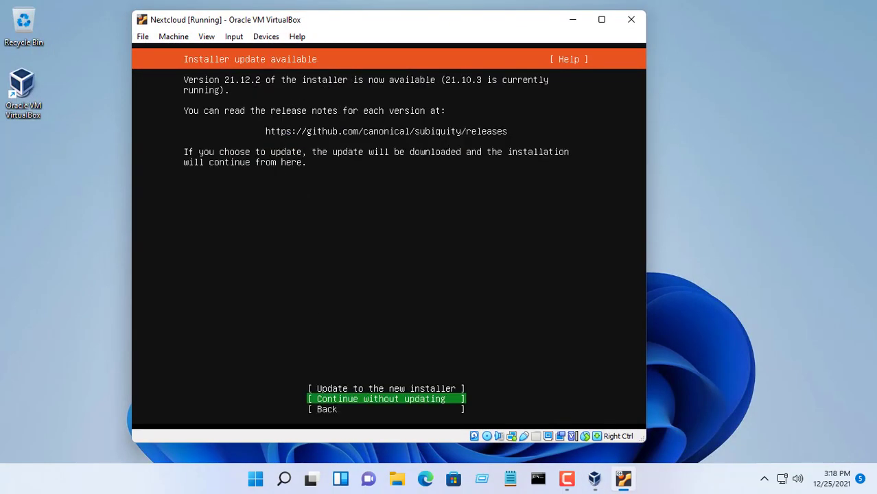
pyautogui.press('Return')
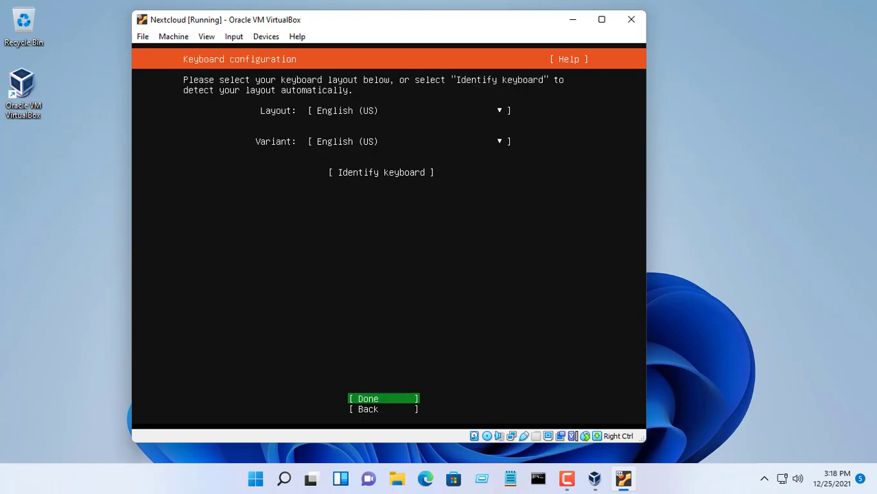
pyautogui.press('Return')
pyautogui.press('Return')
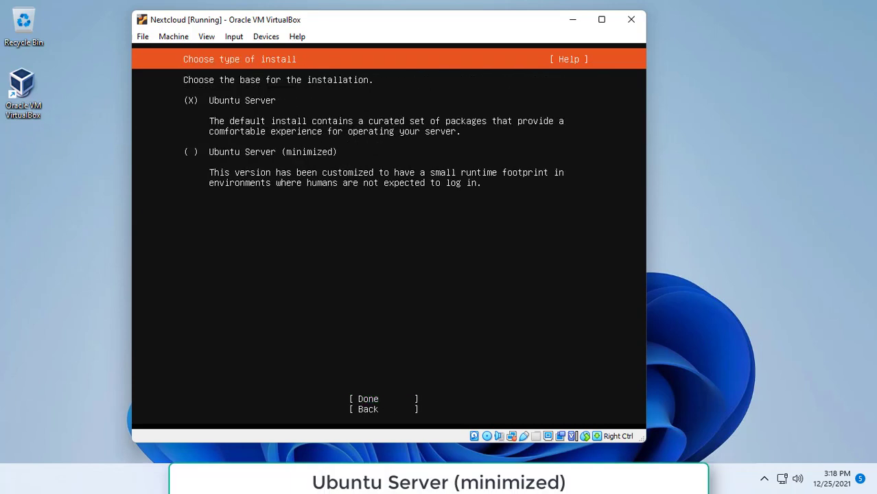
pyautogui.press('Tab')
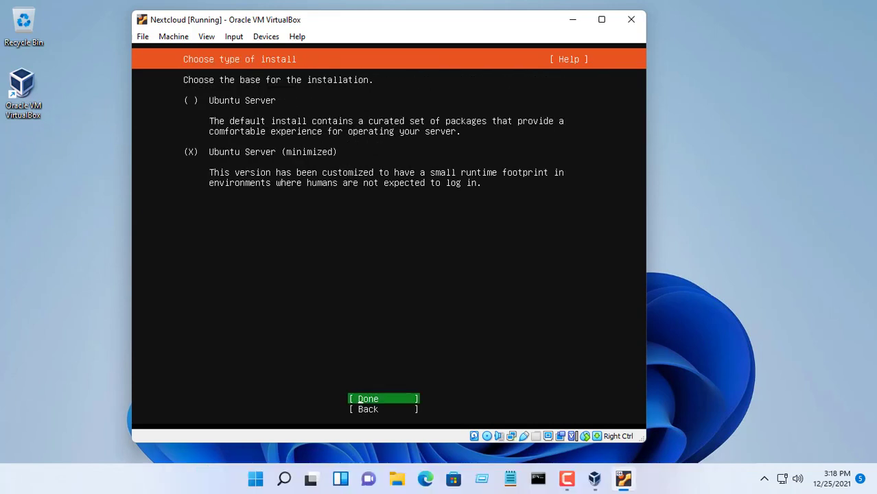
pyautogui.press('Return')
# Switch the enp0s3 interface's IPv4 method to Manual.
pyautogui.press('Up')
pyautogui.press('Up')
pyautogui.press('Return')
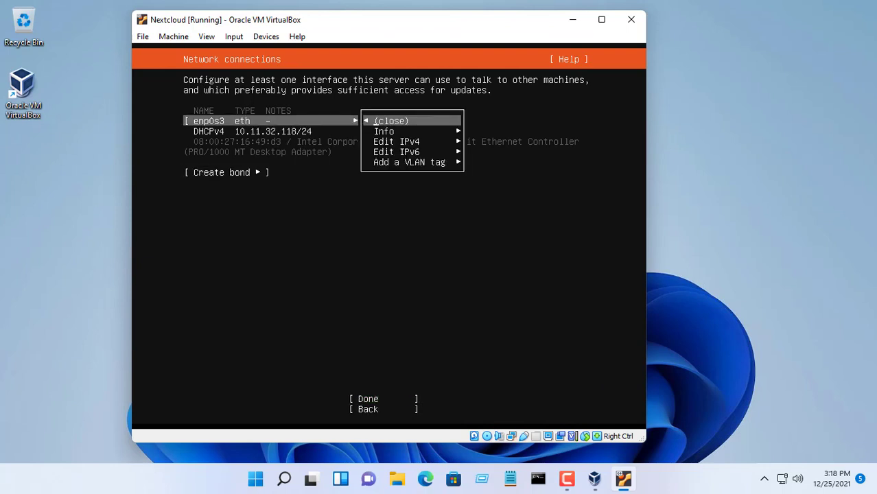
pyautogui.press('Down')
pyautogui.press('Down')
pyautogui.press('Return')
pyautogui.press('Return')
pyautogui.press('Down')
pyautogui.press('Return')
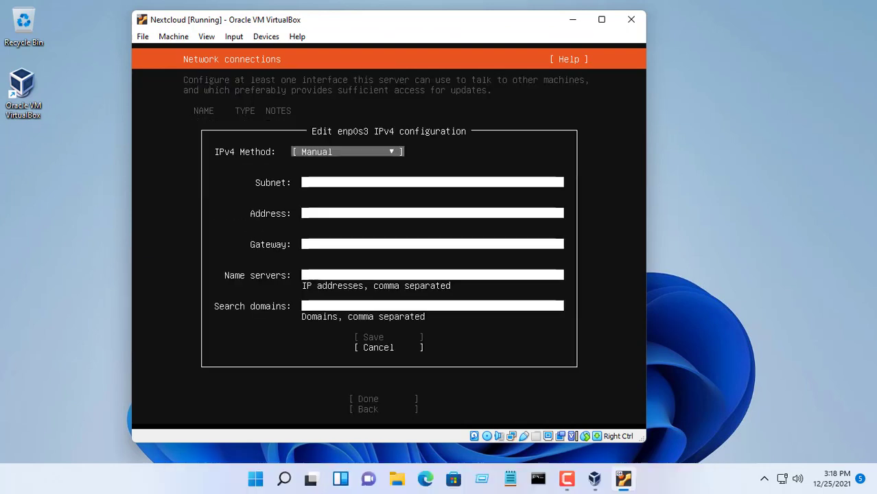
pyautogui.press('Down')
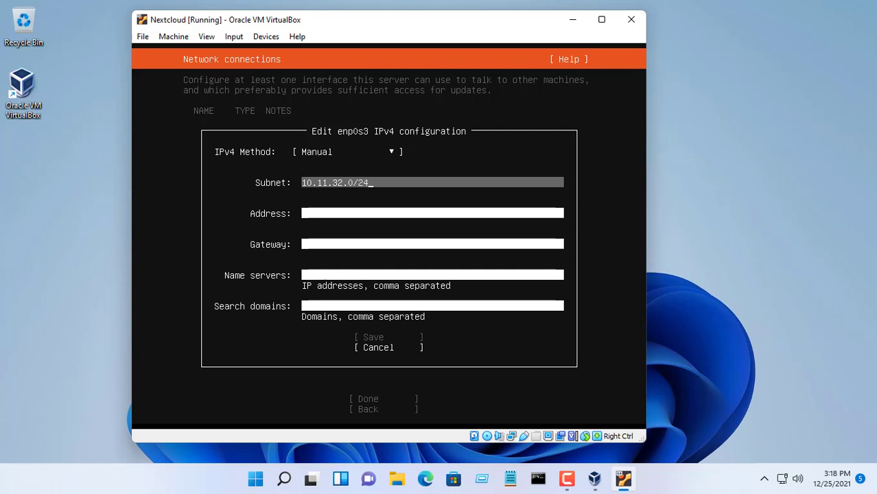
# Enter address 10.11.32.118, gateway 10.11.32.140 and DNS 8.8.8.8, then save the network setup.
pyautogui.press('Tab')
pyautogui.write('10.11.32.118')
pyautogui.press('Tab')
pyautogui.write('10')
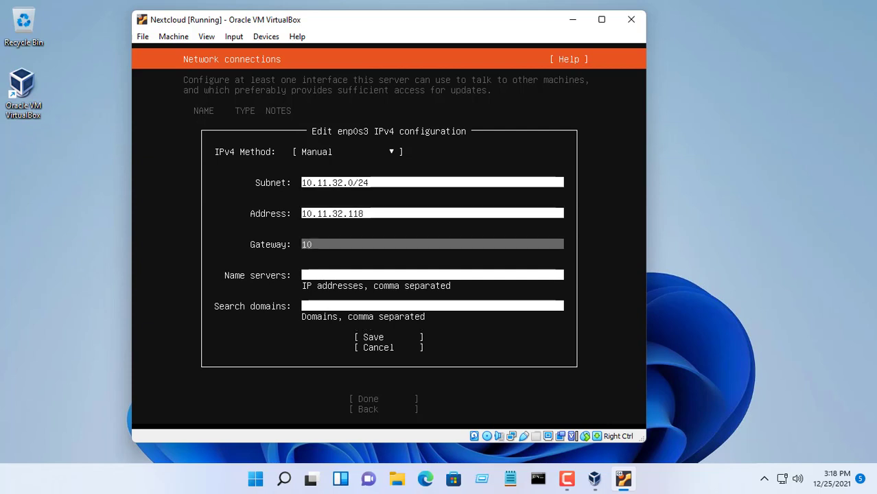
pyautogui.write('.11.32.140')
pyautogui.press('Tab')
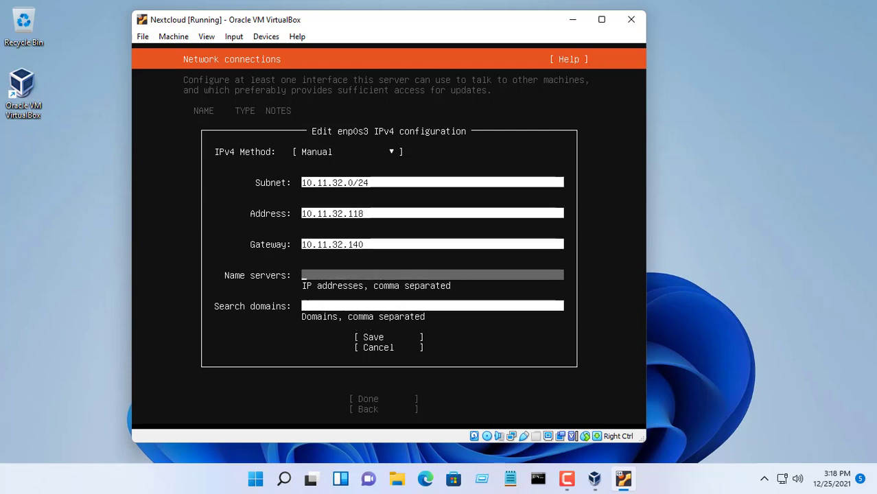
pyautogui.press('Tab')
pyautogui.press('Tab')
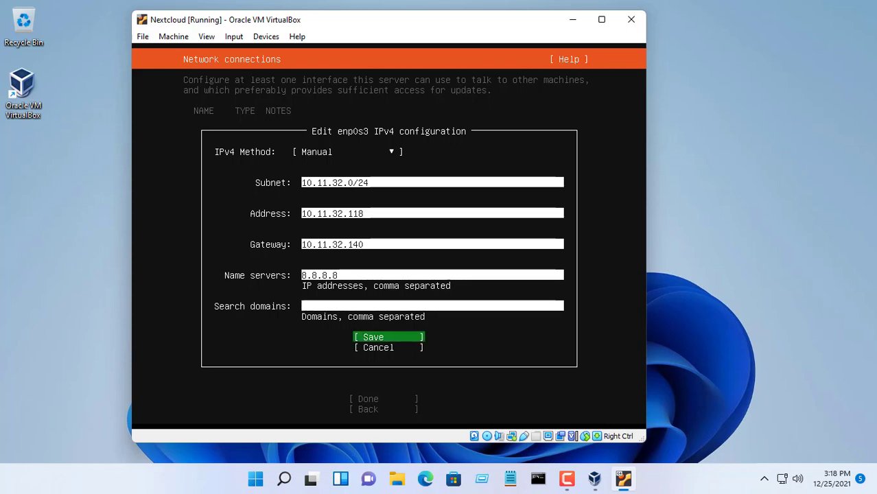
pyautogui.press('Return')
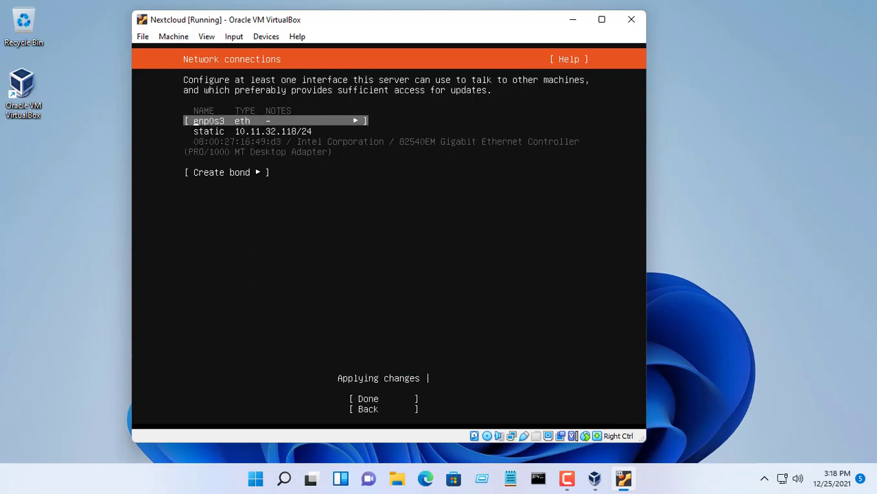
pyautogui.press('Tab')
pyautogui.press('Tab')
pyautogui.press('Return')
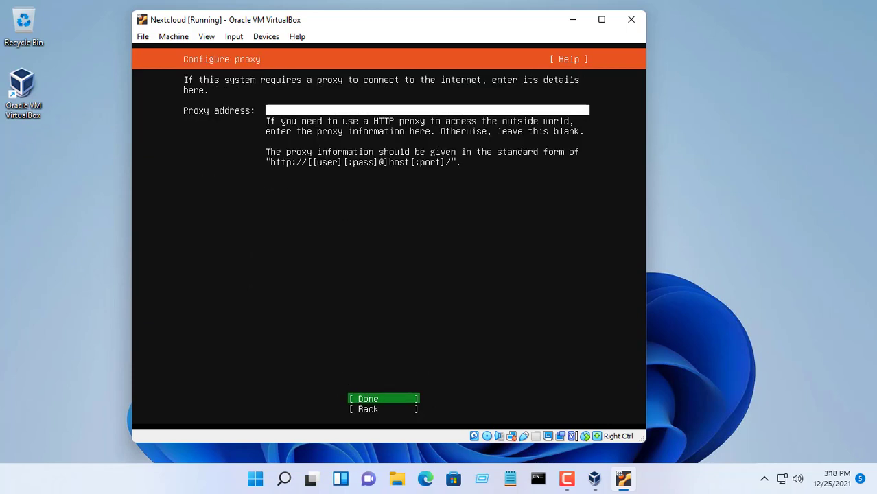
# Skip the proxy and accept the whole-disk LVM storage layout, confirming the destructive action.
pyautogui.press('Return')
pyautogui.press('Return')
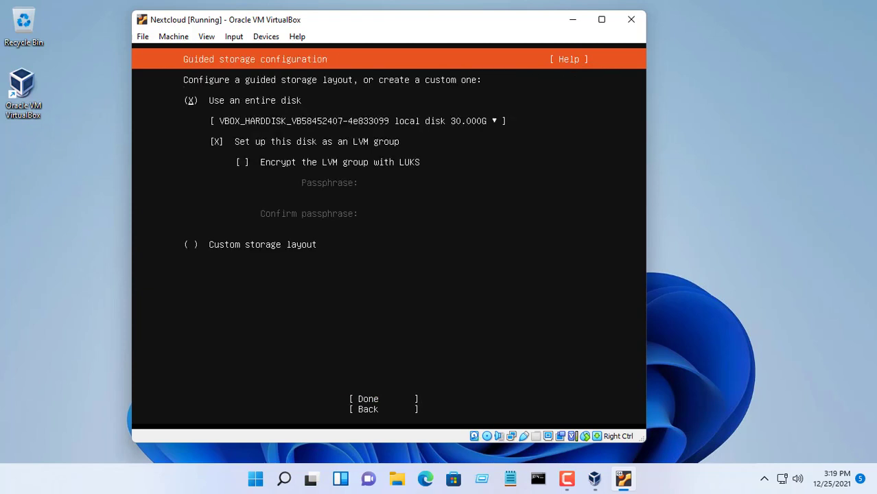
pyautogui.press('Tab')
pyautogui.press('Tab')
pyautogui.press('Tab')
pyautogui.press('Tab')
pyautogui.press('Tab')
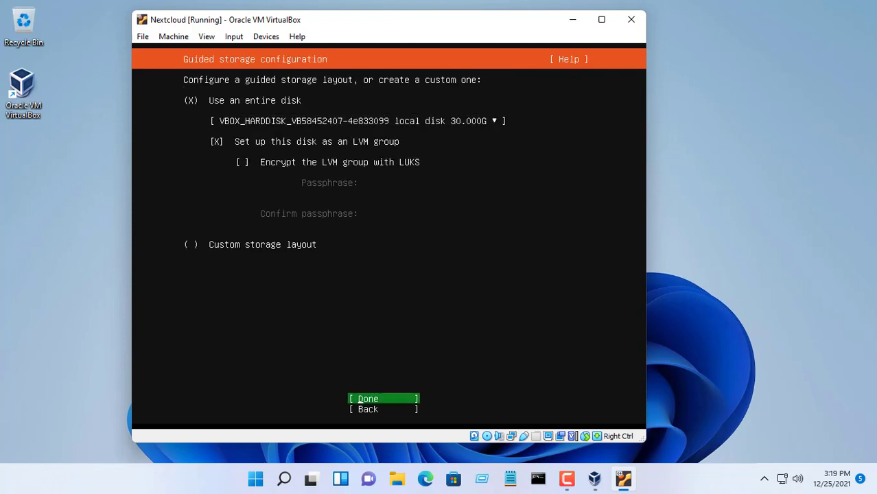
pyautogui.press('Return')
pyautogui.press('Return')
pyautogui.press('Down')
pyautogui.press('Return')
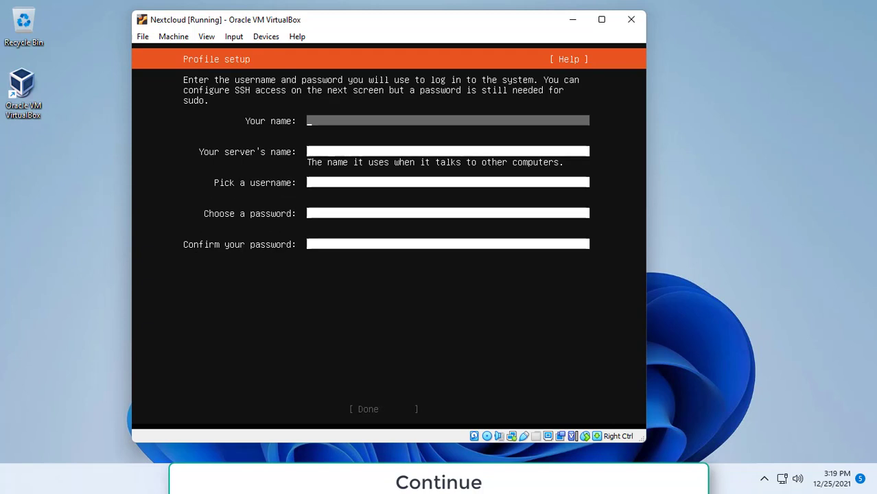
# Fill in the profile with a name, server name nextcloud, a username and password.
pyautogui.write('netvn')
pyautogui.press('Tab')
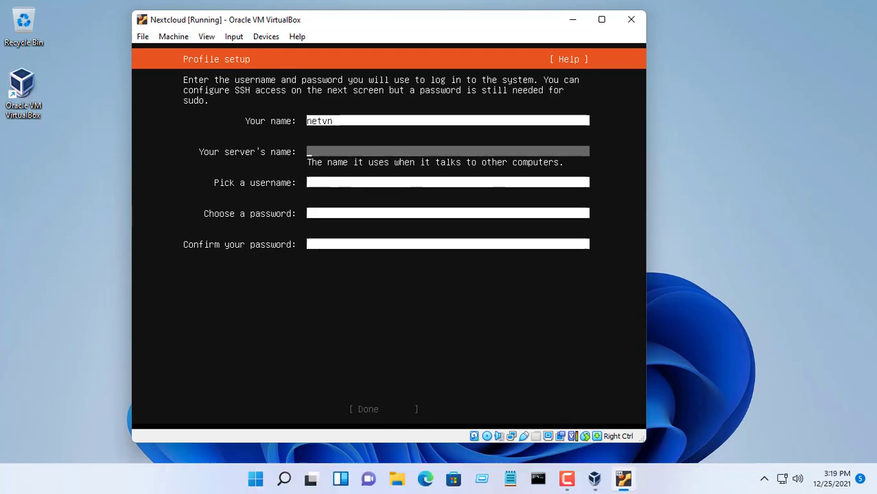
pyautogui.press('Tab')
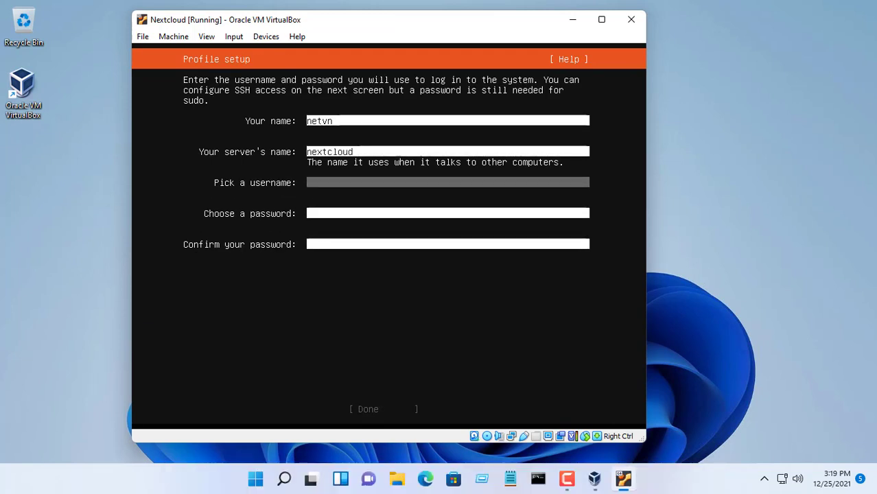
pyautogui.write('netvn')
pyautogui.press('Tab')
pyautogui.write('***')
pyautogui.press('Tab')
pyautogui.write('***')
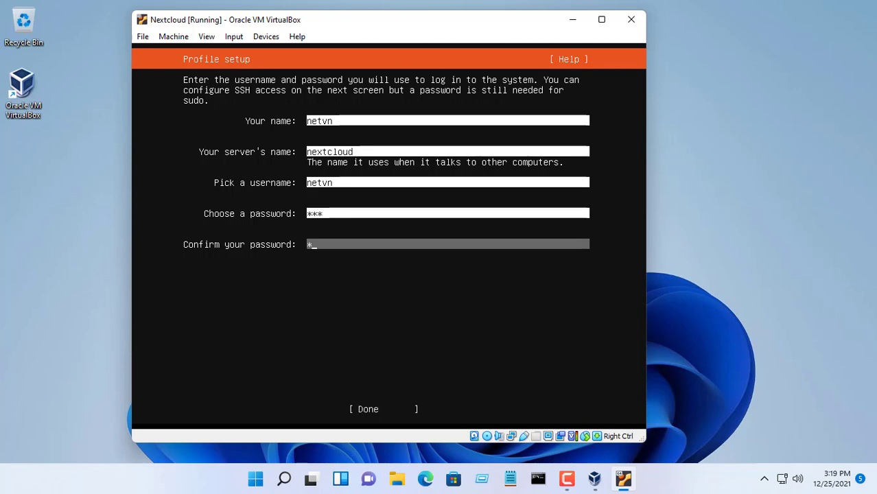
pyautogui.press('Tab')
pyautogui.press('Return')
# Enable the OpenSSH server, skip featured snaps, install, and reboot when complete.
pyautogui.press('space')
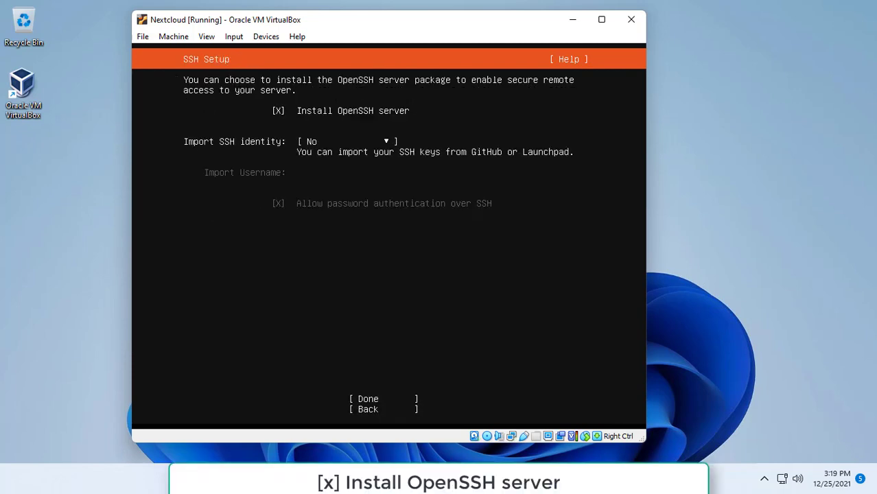
pyautogui.press('Tab')
pyautogui.press('Tab')
pyautogui.press('Return')
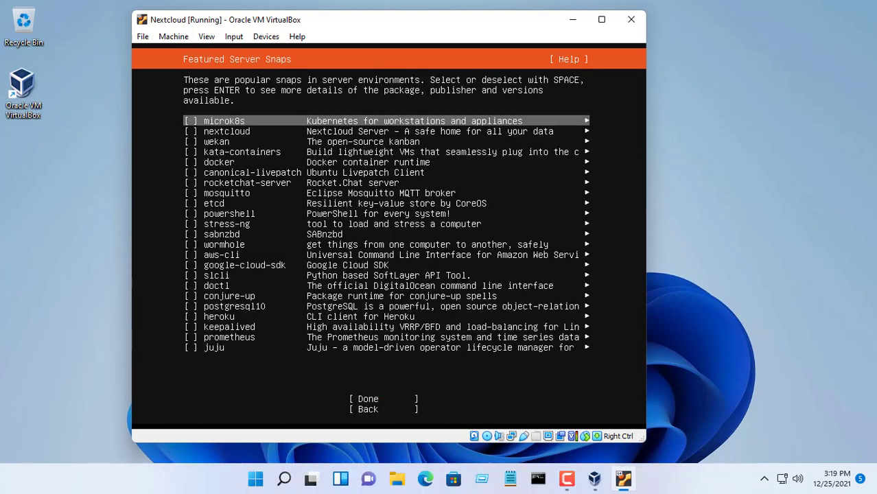
pyautogui.press('Tab')
pyautogui.press('Return')
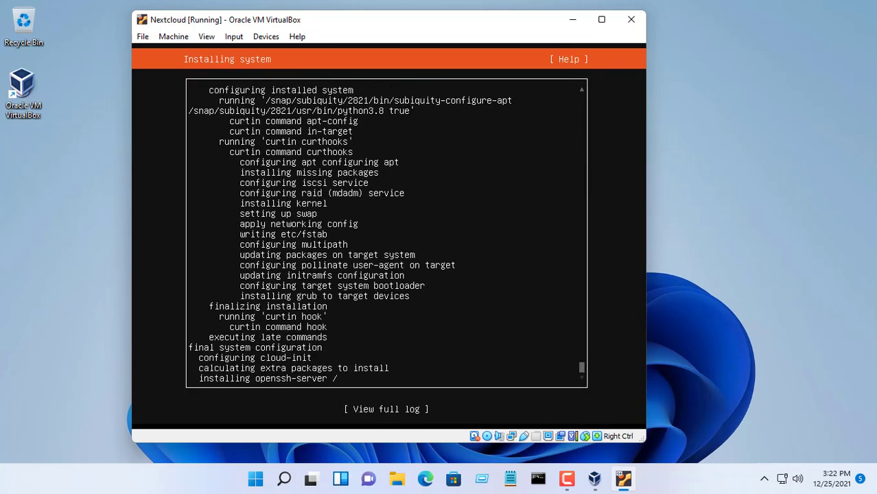
pyautogui.press('Tab')
pyautogui.press('Tab')
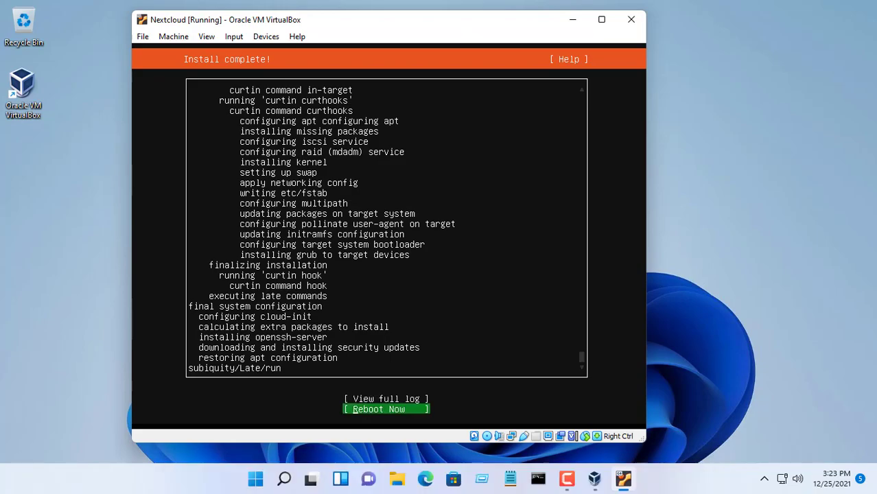
pyautogui.press('Return')
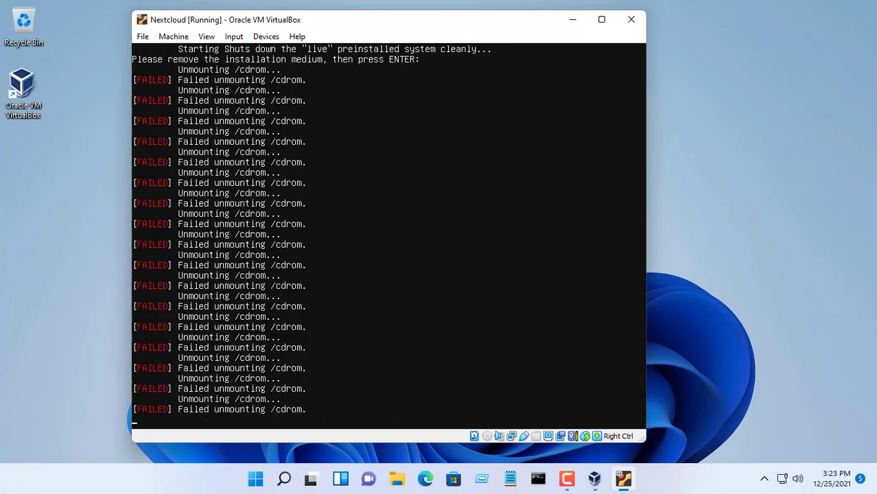
# Log into the rebooted VM, run 'ip a' to confirm 10.11.32.118, and minimize its window.
pyautogui.press('Return')
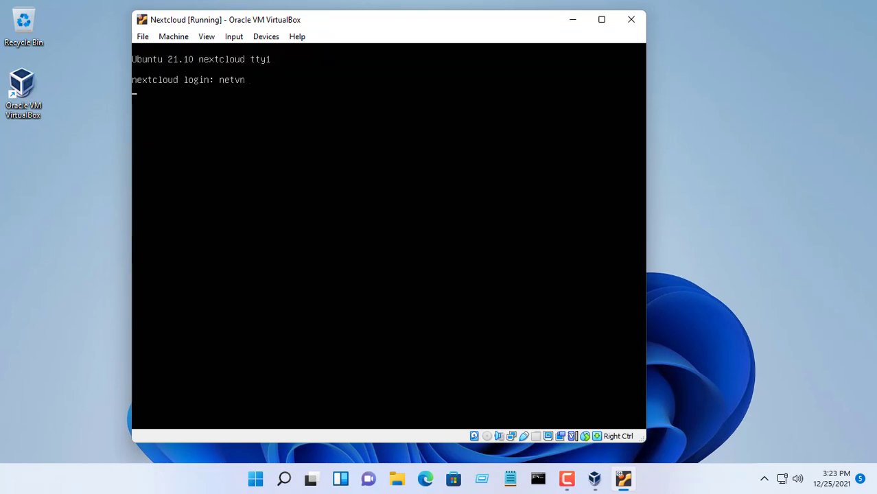
pyautogui.press('Return')
pyautogui.write('ip a')
pyautogui.press('Return')
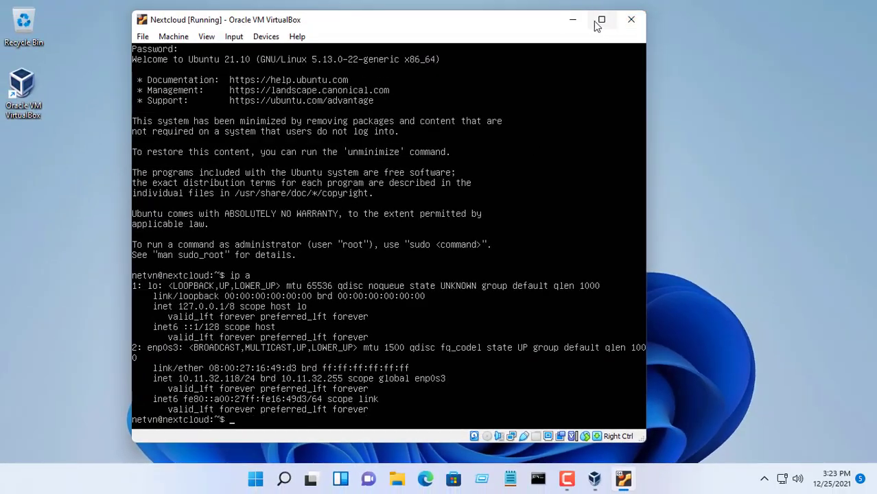
pyautogui.click(575, 21)
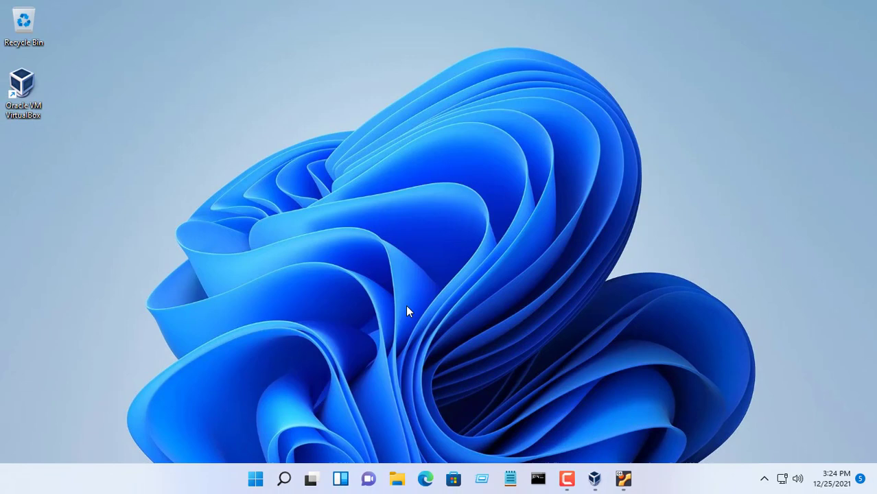
# SSH into 10.11.32.118 from Command Prompt, accept the host key, log in, and type sudo apt update.
pyautogui.click(538, 478)
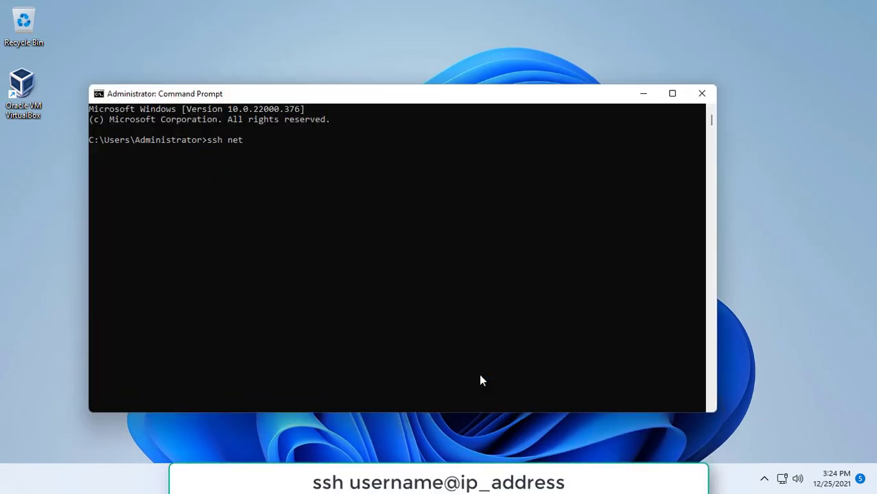
pyautogui.write('ssh netvn@10.11.32.118')
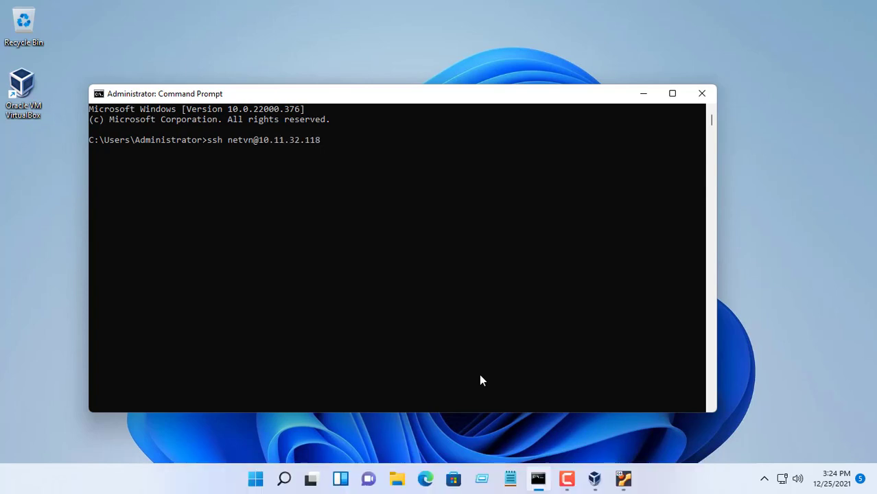
pyautogui.keyDown('ctrl'); pyautogui.scroll(1, 381, 180); pyautogui.keyUp('ctrl')
pyautogui.press('Return')
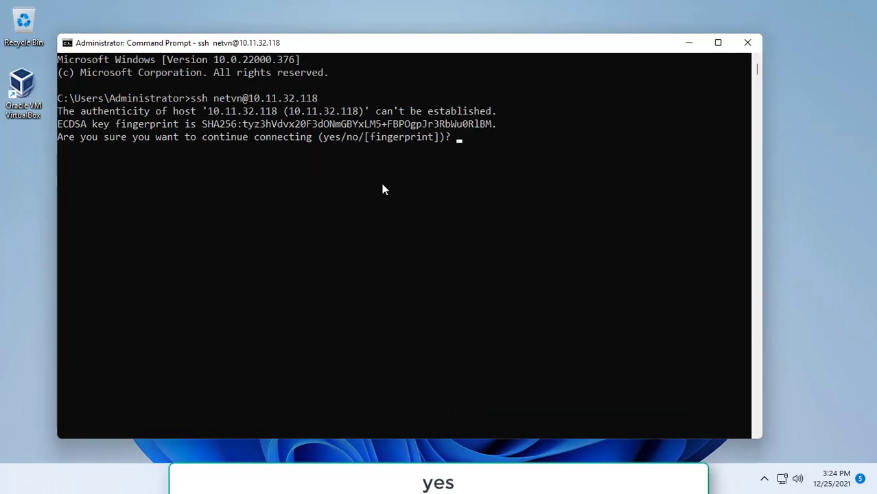
pyautogui.write('yes')
pyautogui.press('Return')
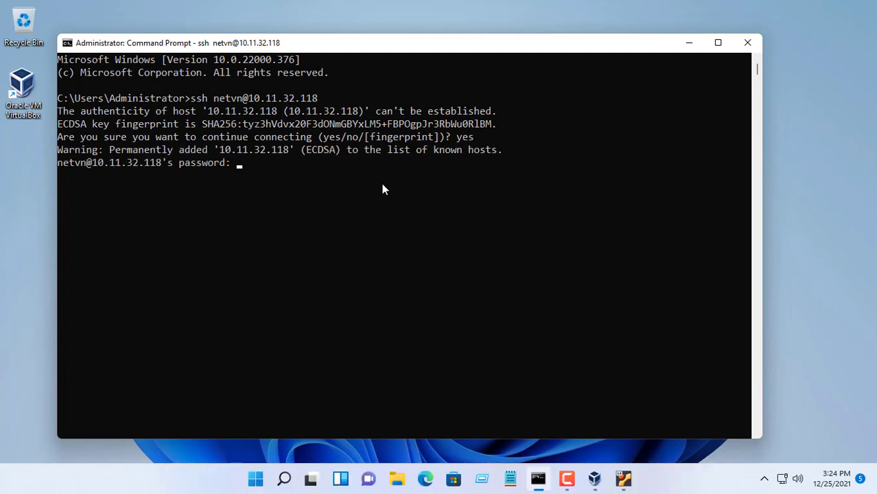
pyautogui.press('Return')
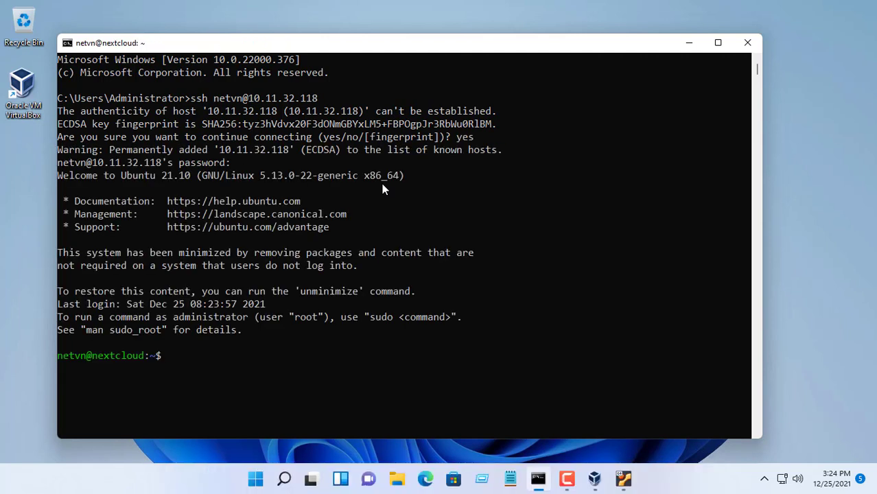
pyautogui.write('sudo apt update')
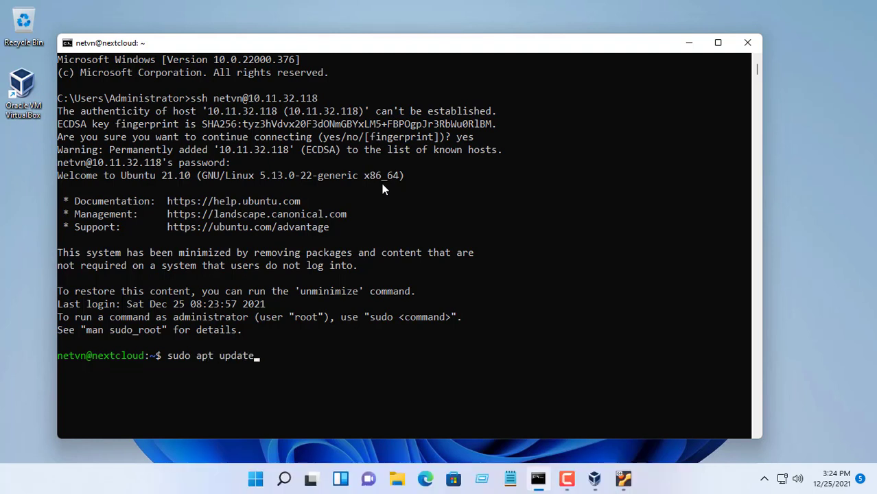
# Run sudo apt update and sudo apt upgrade -y, accepting the default service restarts.
pyautogui.press('Return')
pyautogui.press('Return')
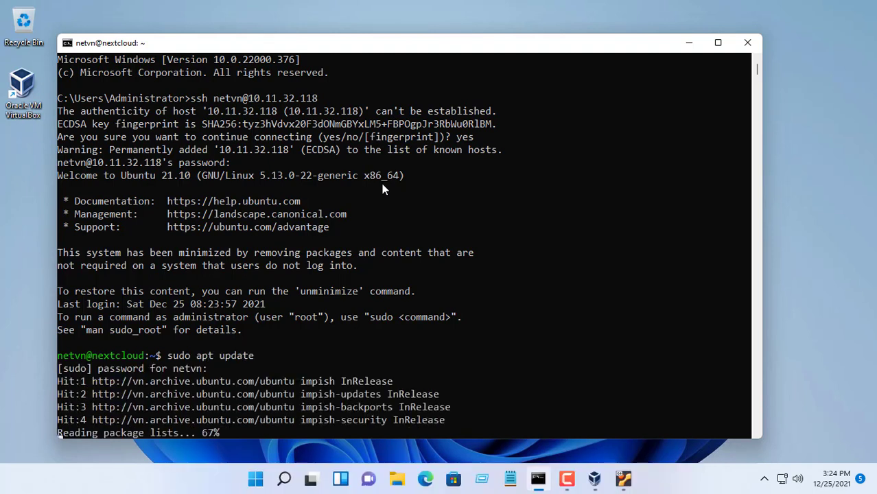
pyautogui.write('sudo apt upda')
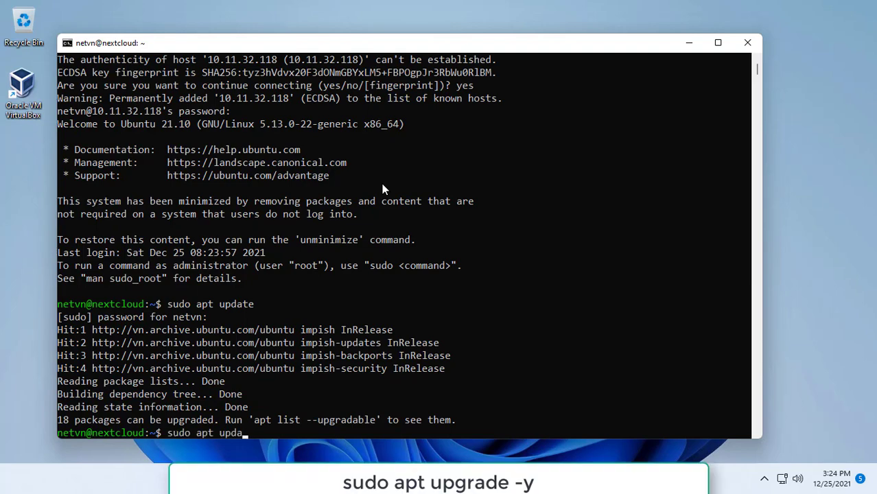
pyautogui.press('BackSpace')
pyautogui.press('BackSpace')
pyautogui.write('grade -')
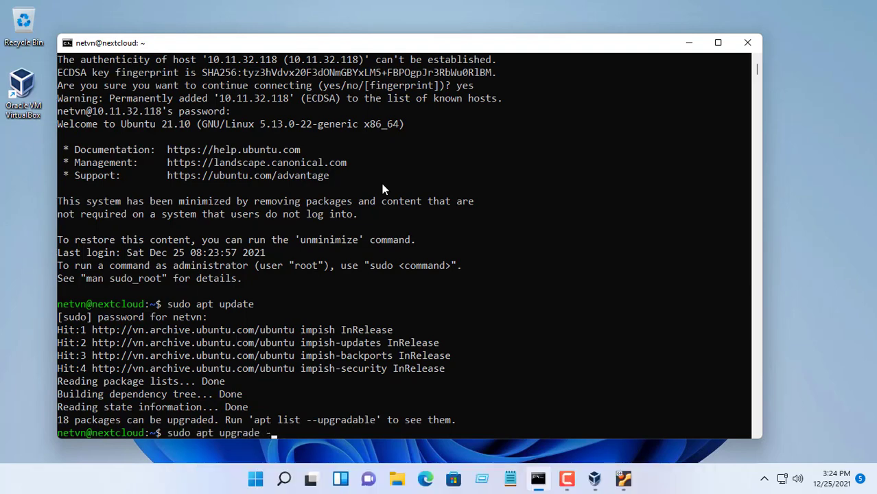
pyautogui.write('y')
pyautogui.press('Return')
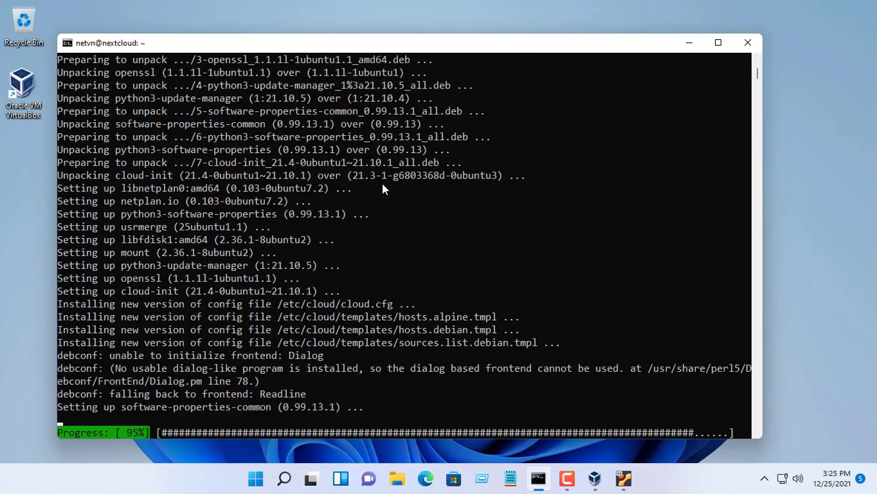
pyautogui.press('Return')
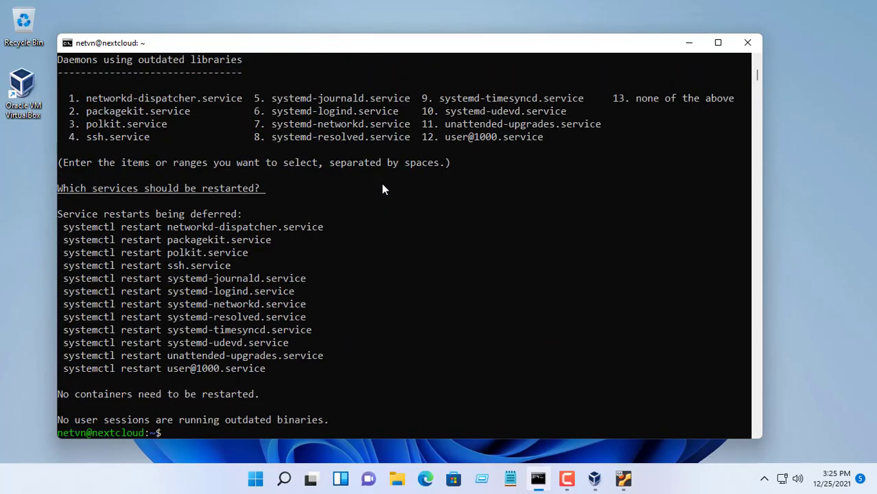
# Install Nextcloud with sudo snap install nextcloud and minimize the terminal.
pyautogui.write('sudo snap')
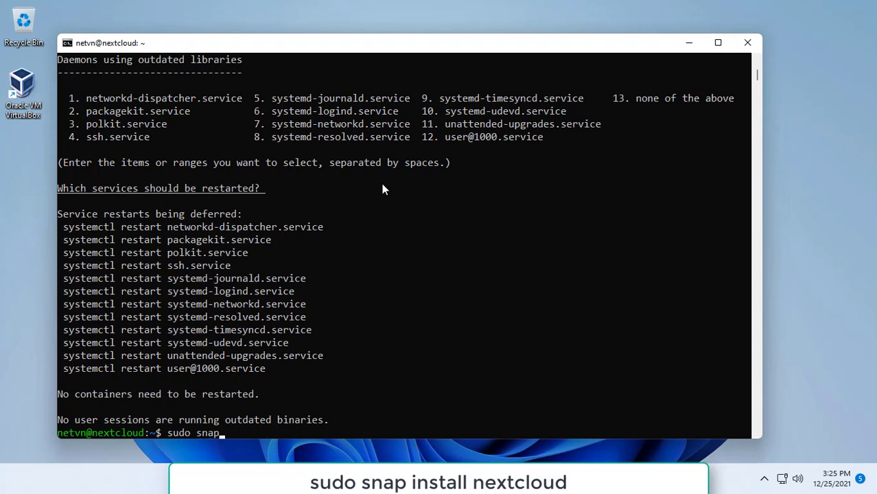
pyautogui.write(' install ne')
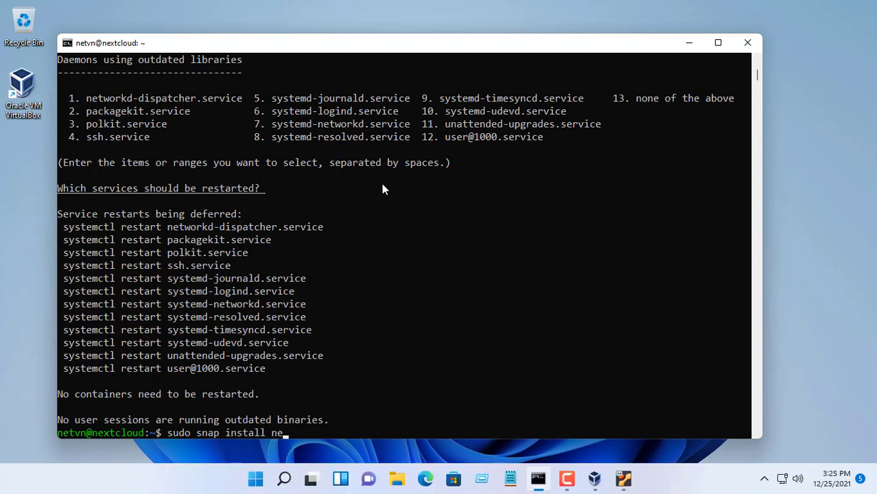
pyautogui.write('xtcloud')
pyautogui.press('Return')
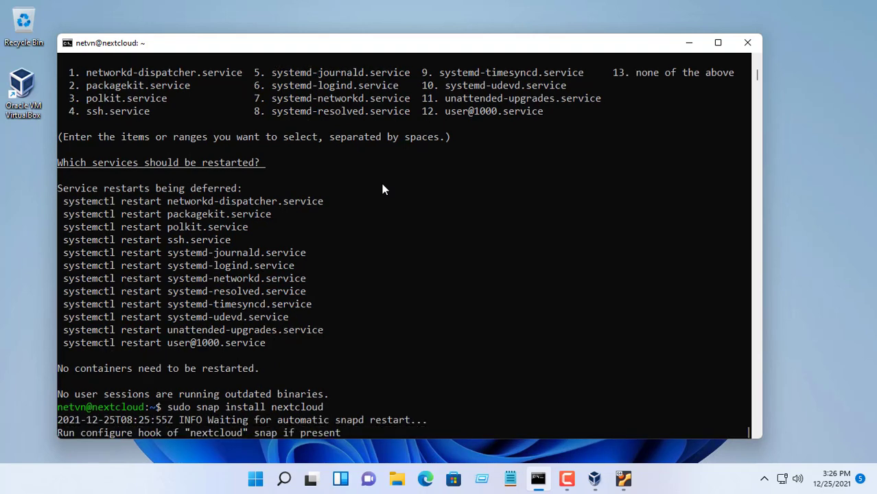
pyautogui.click(689, 43)
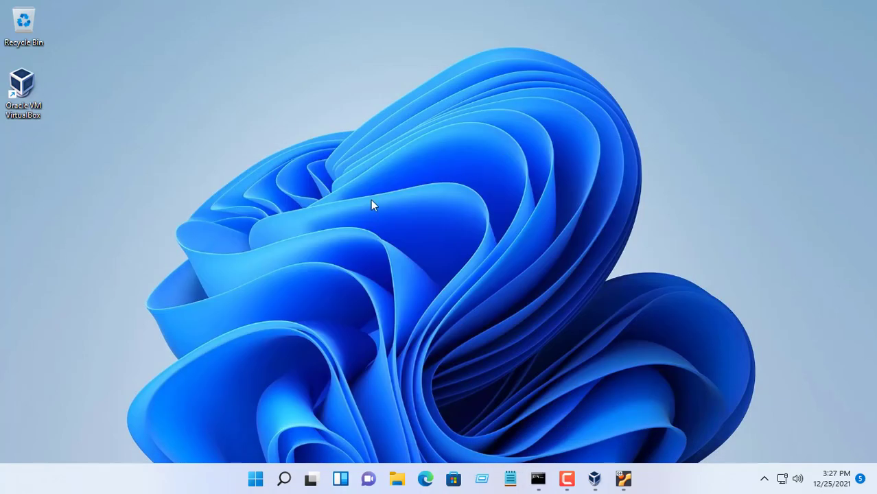
pyautogui.click(426, 479)
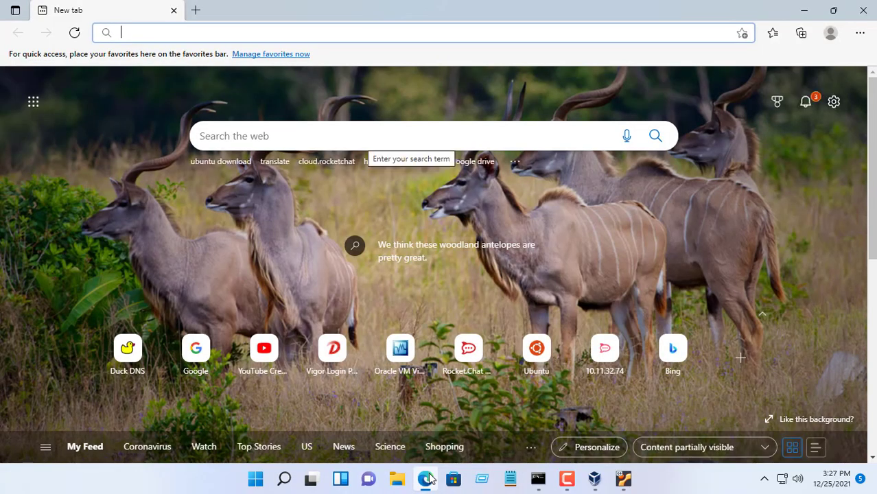
pyautogui.click(272, 37)
pyautogui.write('http')
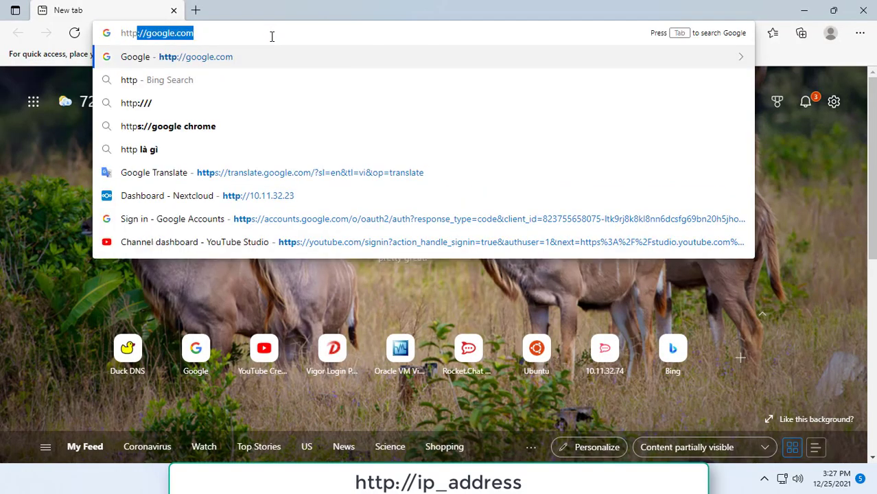
pyautogui.press('BackSpace')
pyautogui.write('://10.11.')
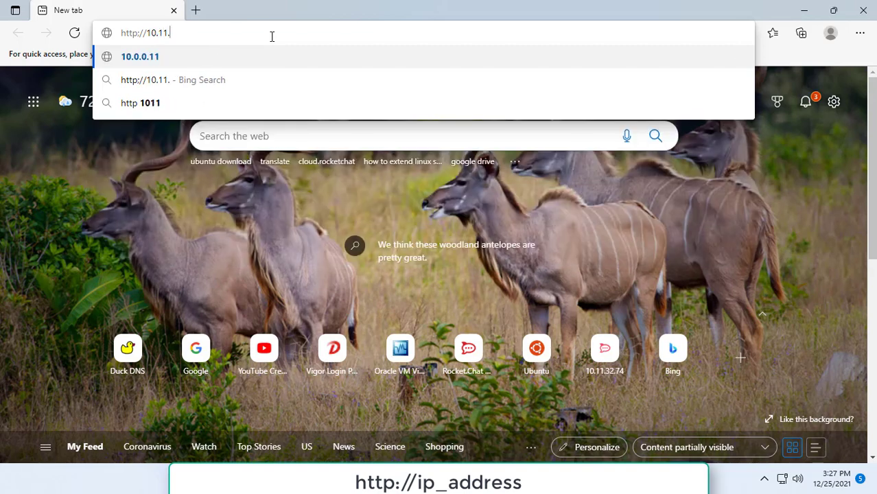
pyautogui.write('32.118')
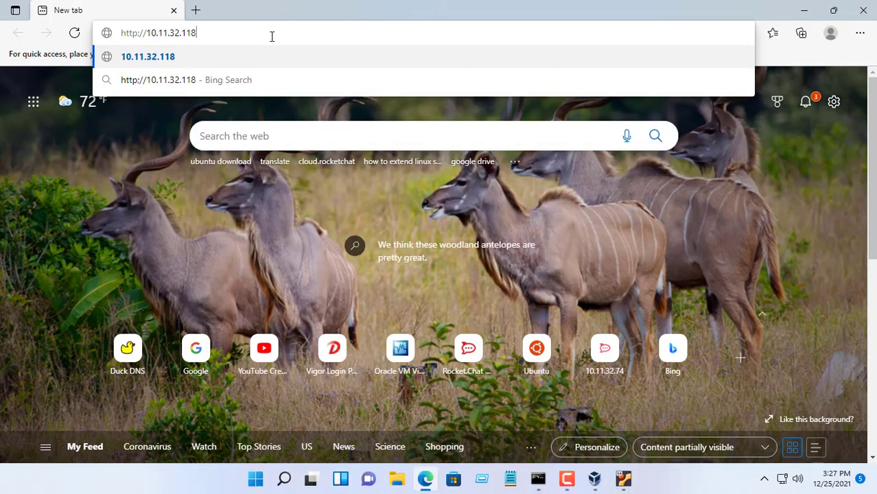
pyautogui.press('Return')
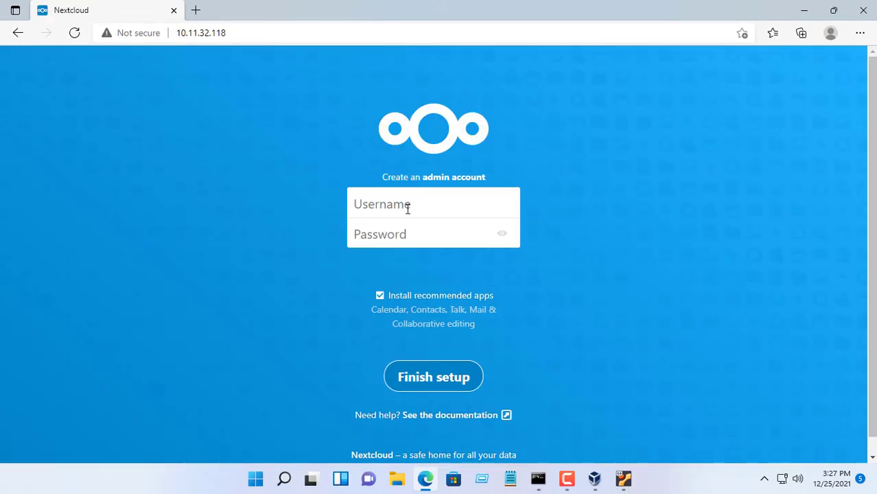
# Create the Nextcloud admin account 'admin' with a password, skip recommended apps, and finish setup.
pyautogui.write('admin')
pyautogui.write('••')
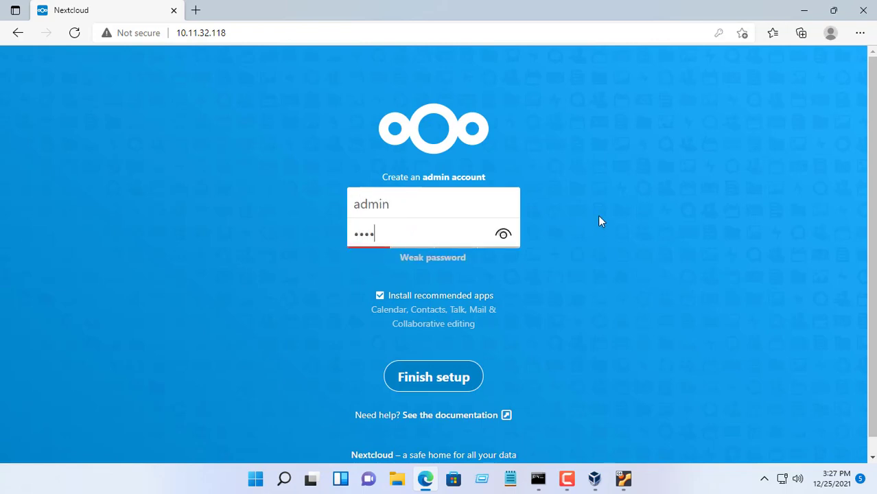
pyautogui.write('•••••')
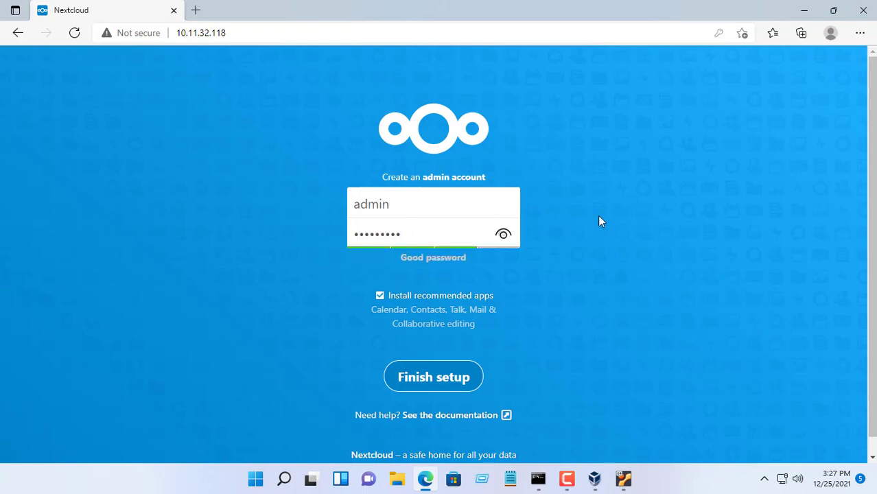
pyautogui.click(504, 239)
pyautogui.click(383, 297)
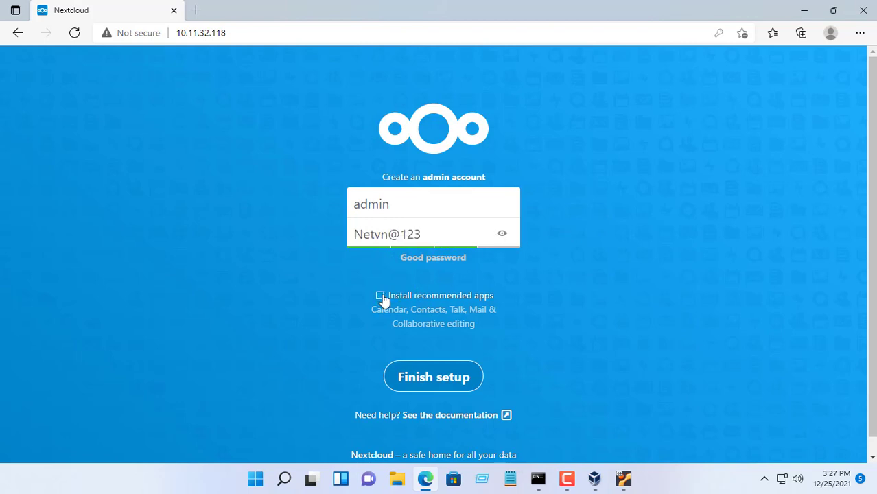
pyautogui.click(449, 386)
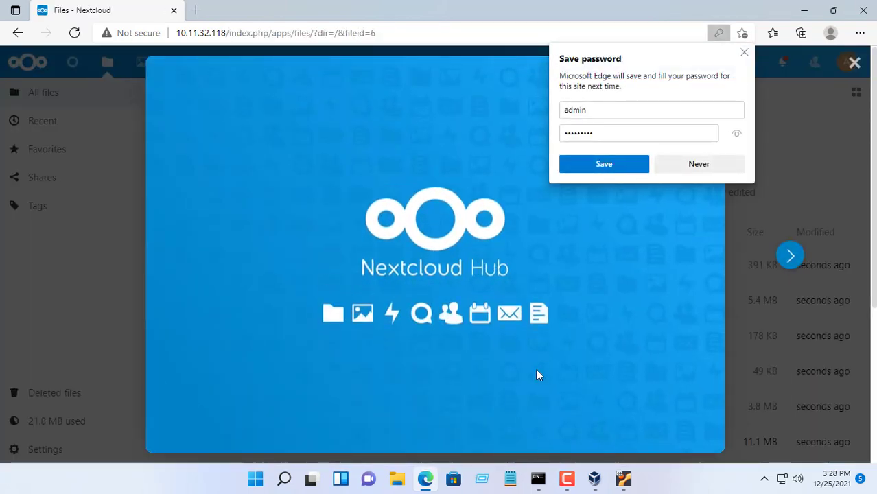
# Save the login in Edge, dismiss the Hub welcome, and upload VirtualBox-6.1.30-148432-Win.exe from Downloads.
pyautogui.click(608, 161)
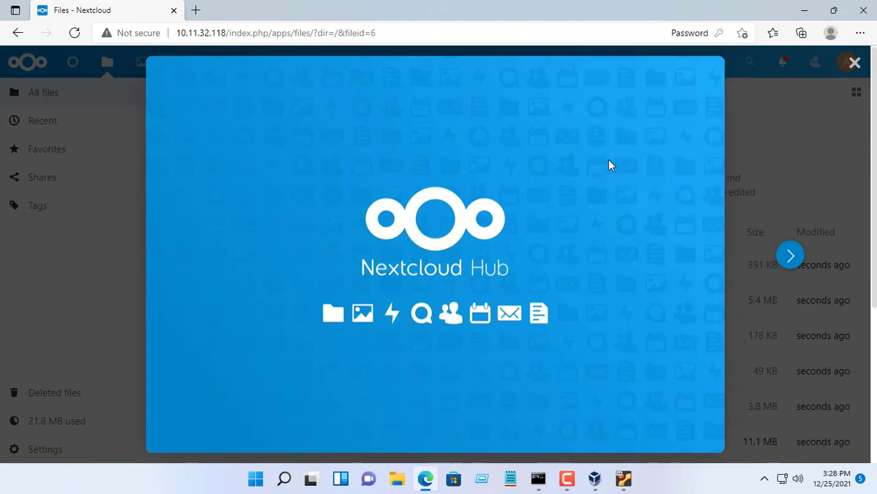
pyautogui.click(854, 63)
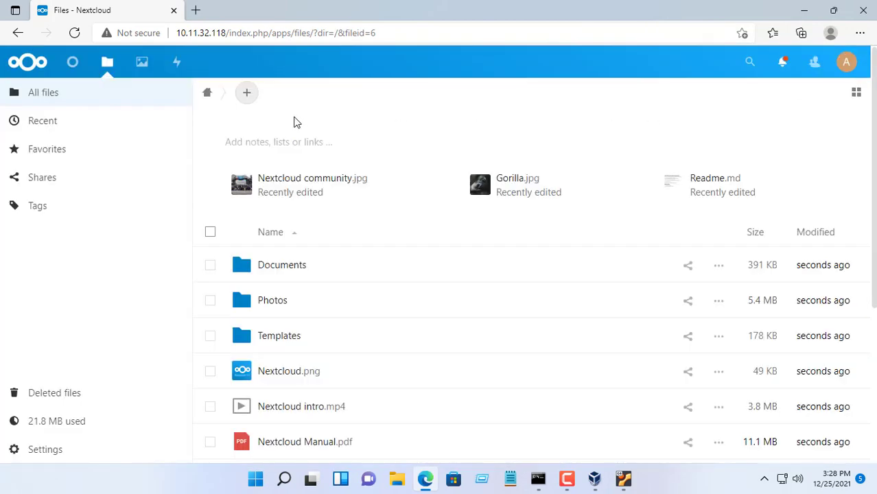
pyautogui.click(247, 94)
pyautogui.click(257, 123)
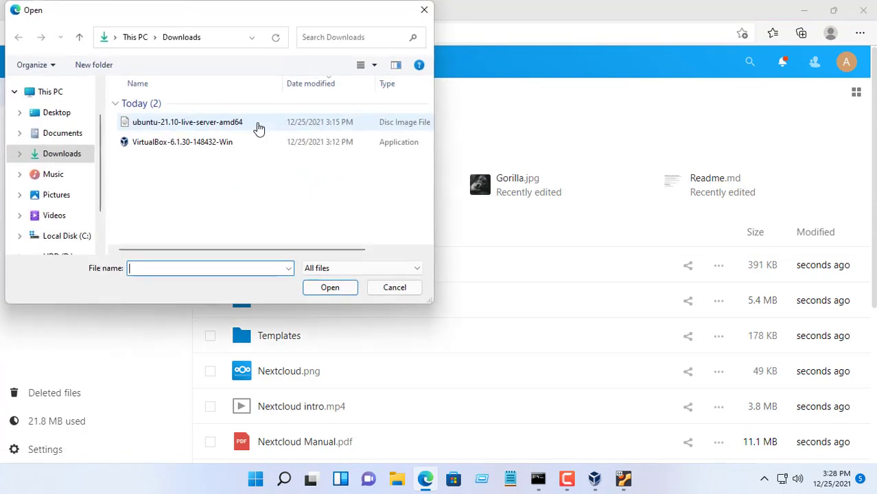
pyautogui.click(239, 142)
pyautogui.click(324, 287)
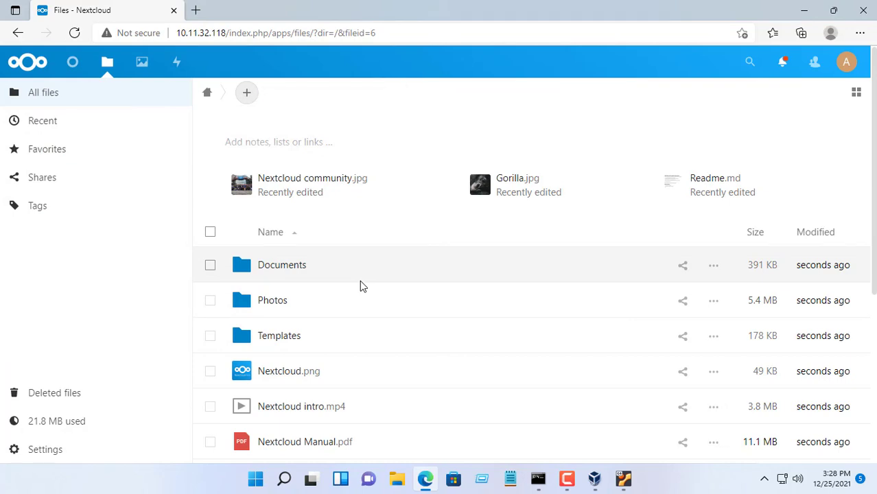
pyautogui.scroll(-4, 361, 287)
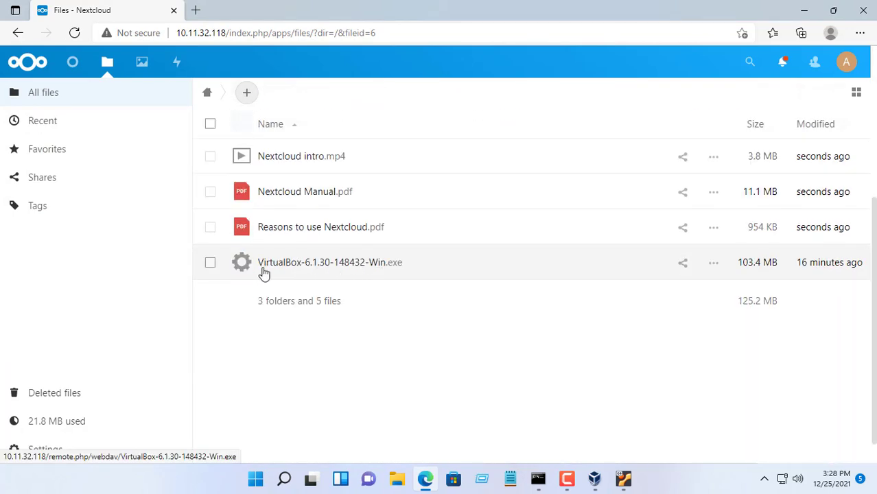
pyautogui.click(213, 266)
pyautogui.click(212, 266)
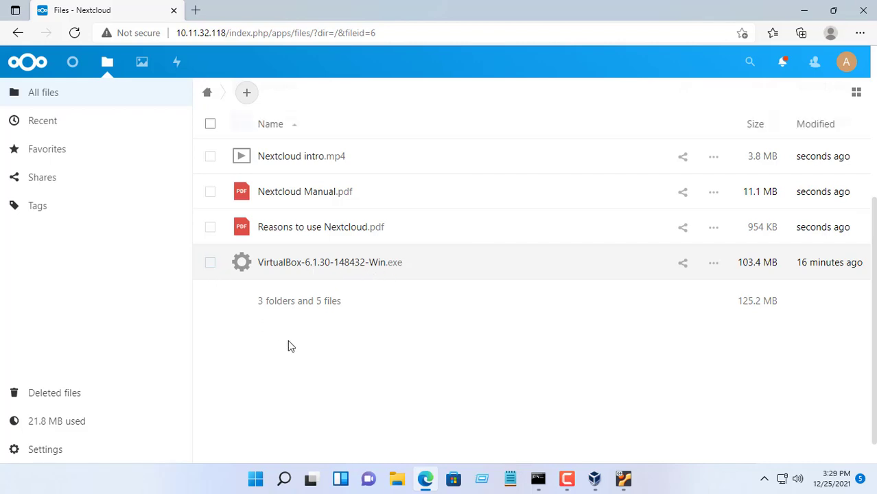
# Go to duckdns.org in a new tab and sign in with Google.
pyautogui.click(195, 11)
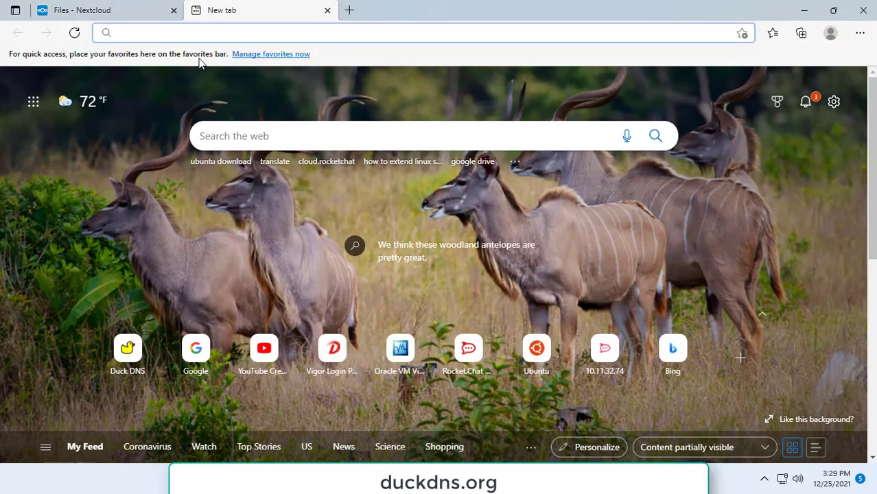
pyautogui.click(130, 354)
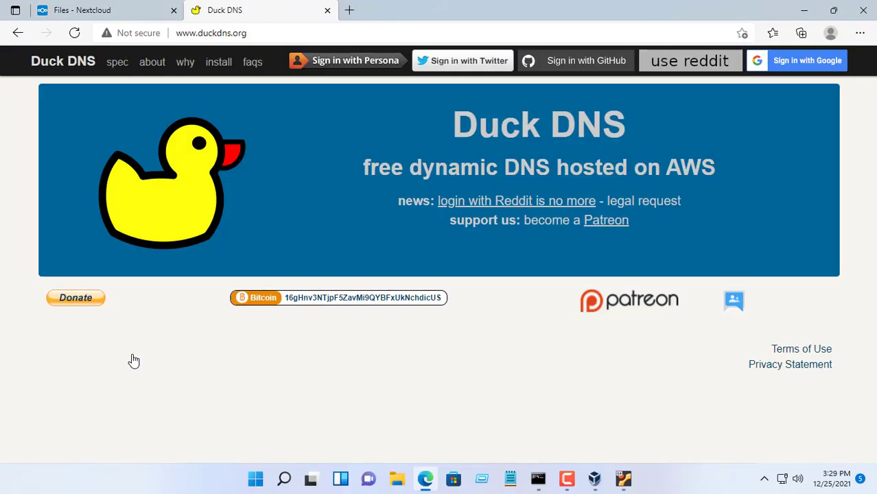
pyautogui.click(783, 63)
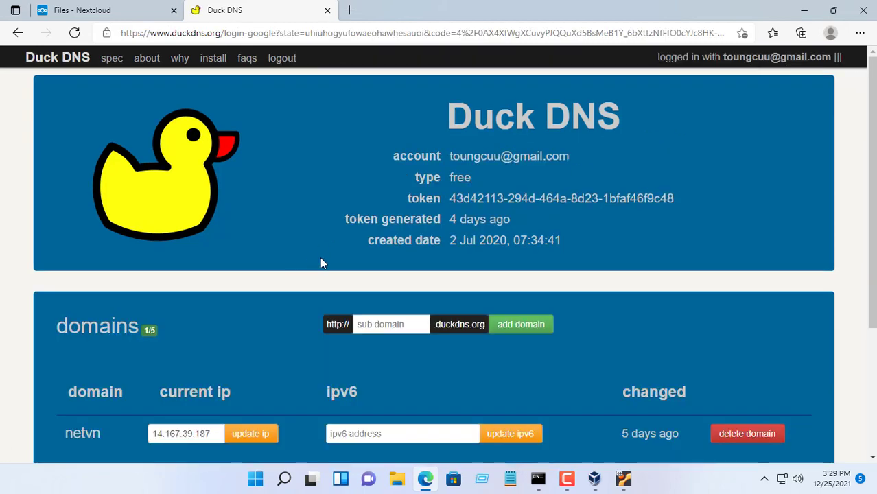
# Show the windows-gui install instructions for the netvn domain and follow the etx.ca link.
pyautogui.click(213, 59)
pyautogui.scroll(-3, 281, 167)
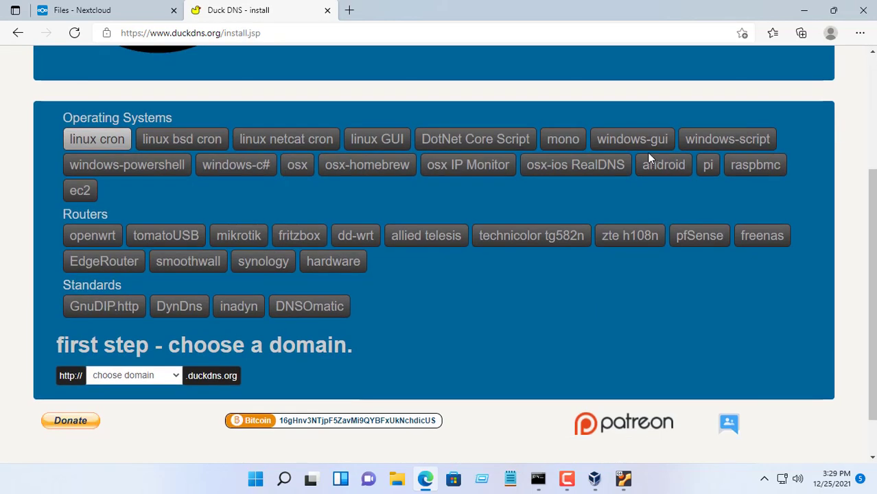
pyautogui.click(173, 375)
pyautogui.click(161, 399)
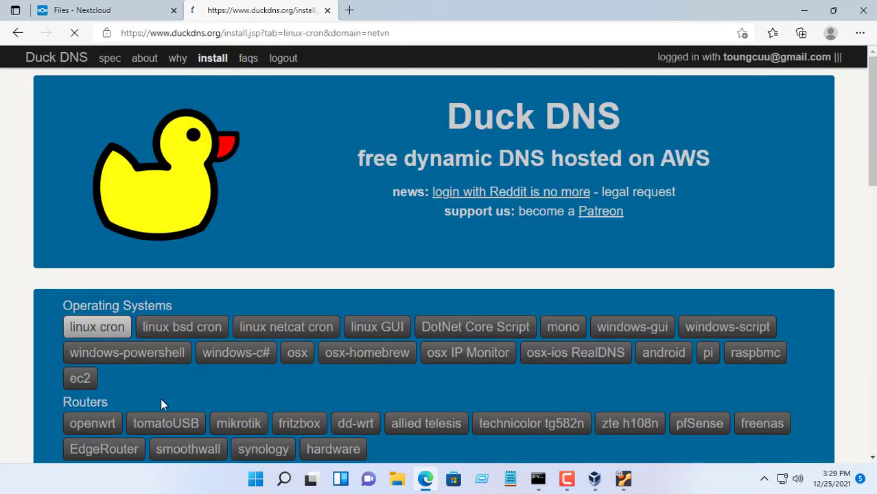
pyautogui.scroll(-2, 261, 405)
pyautogui.click(637, 206)
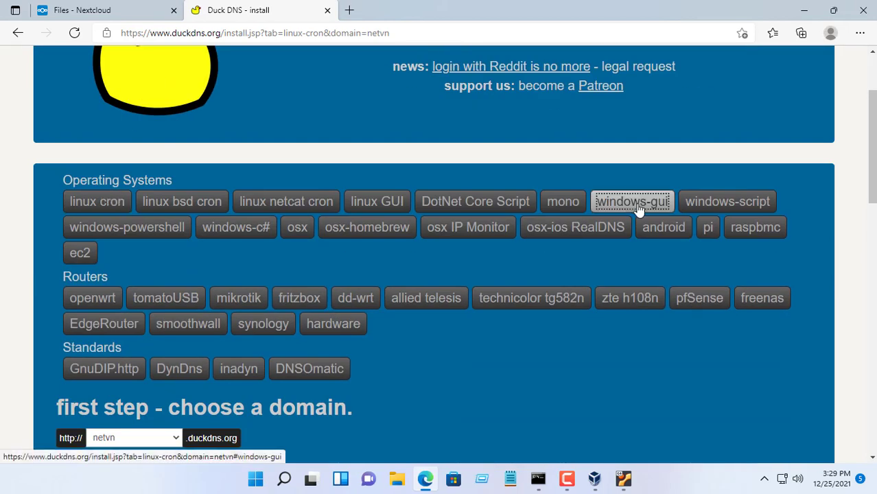
pyautogui.scroll(-4, 549, 240)
pyautogui.scroll(-1, 405, 267)
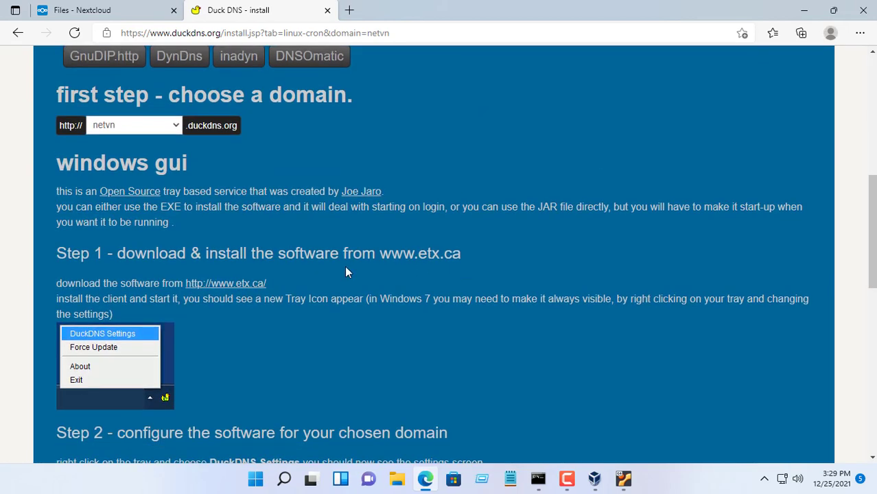
pyautogui.click(254, 284)
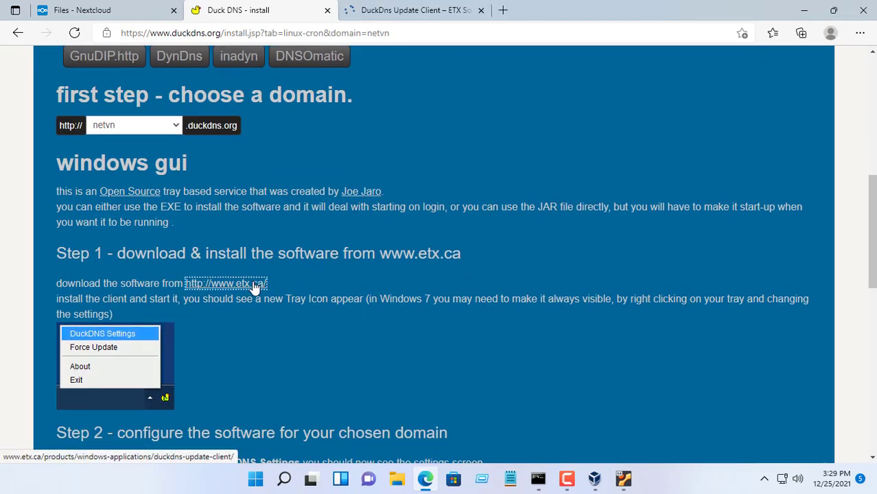
# Download the DuckDNS Updater EXE installer from the ETX Software page, dismissing the ad.
pyautogui.click(382, 11)
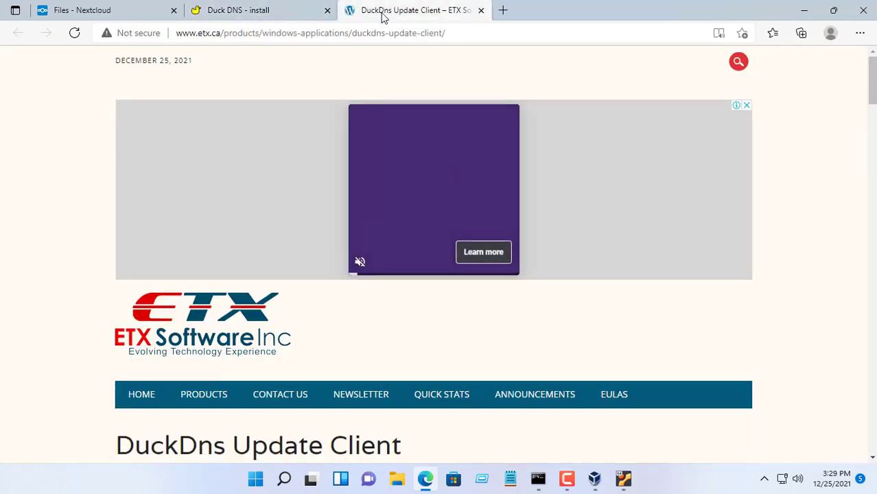
pyautogui.scroll(-8, 342, 249)
pyautogui.scroll(-6, 341, 248)
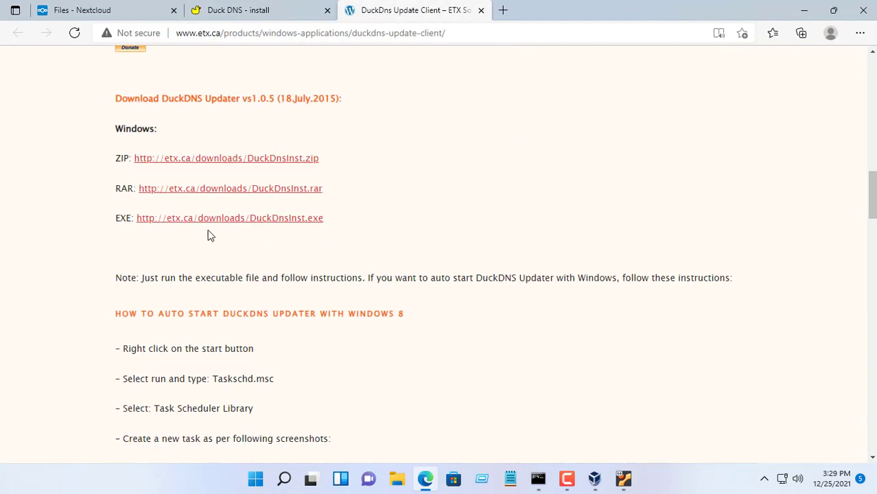
pyautogui.click(212, 232)
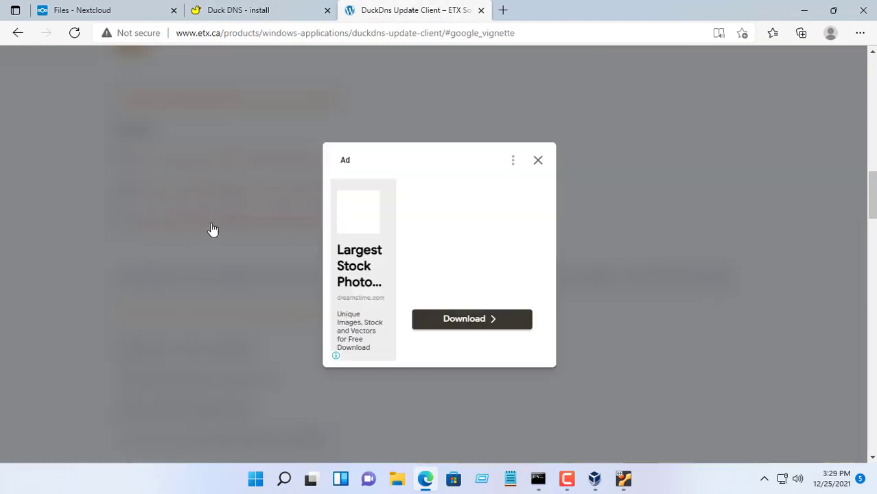
pyautogui.click(538, 162)
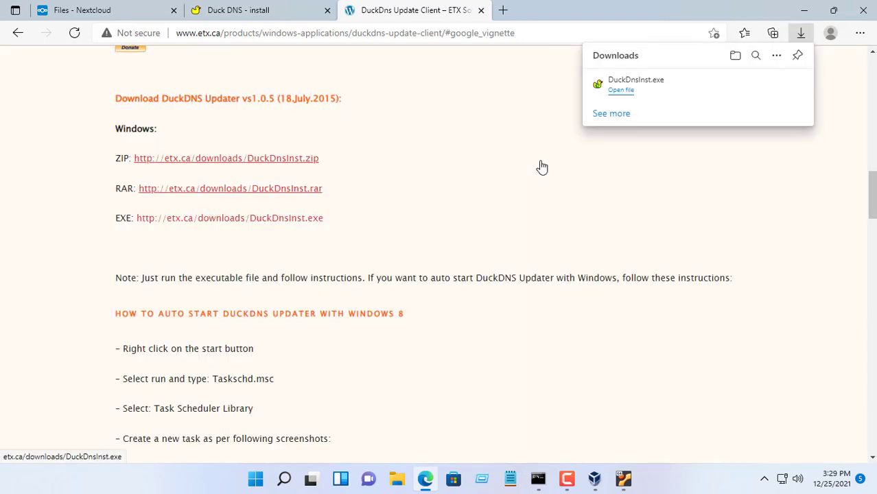
# Run DuckDnsInst.exe and complete the DuckDns 1.0.5 setup wizard.
pyautogui.click(620, 90)
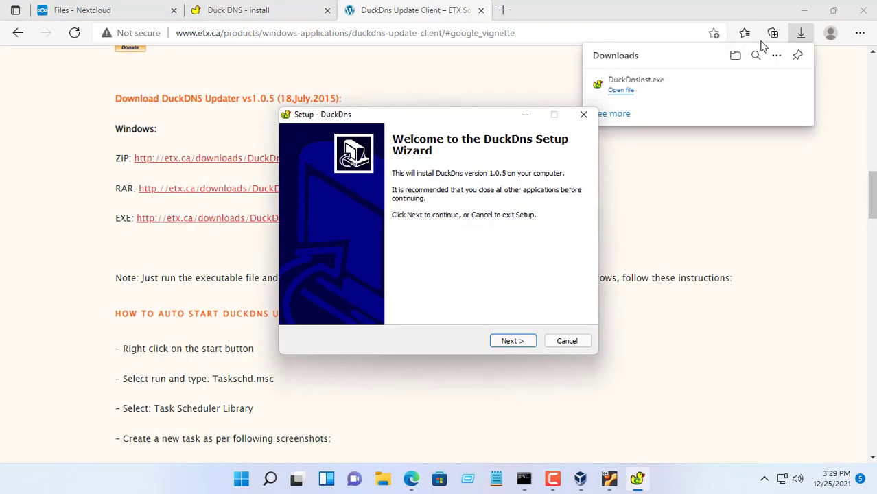
pyautogui.click(790, 15)
pyautogui.click(805, 10)
pyautogui.click(512, 340)
pyautogui.click(512, 339)
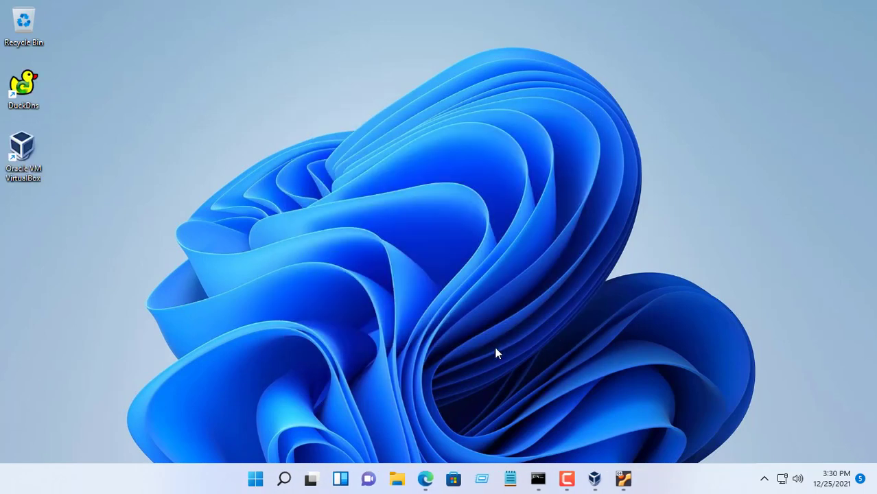
pyautogui.click(425, 479)
# Download the Java installer from java.com after agreeing to the terms.
pyautogui.click(540, 32)
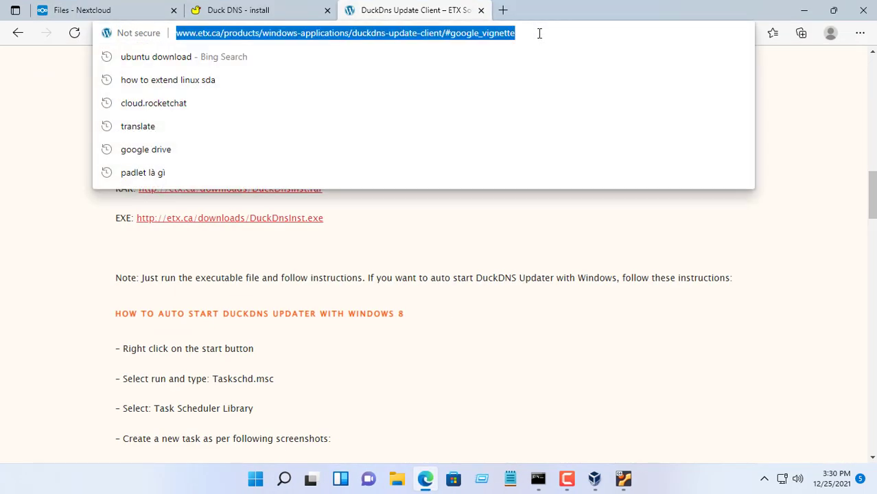
pyautogui.write('java.com')
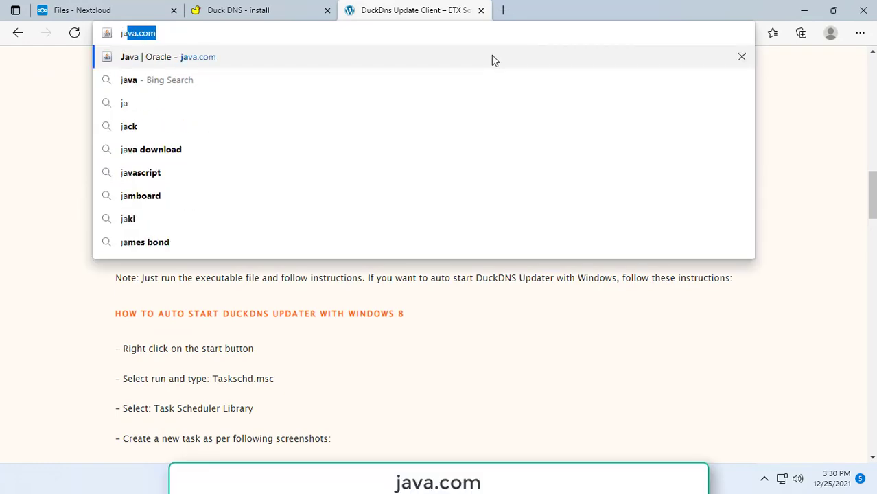
pyautogui.press('Return')
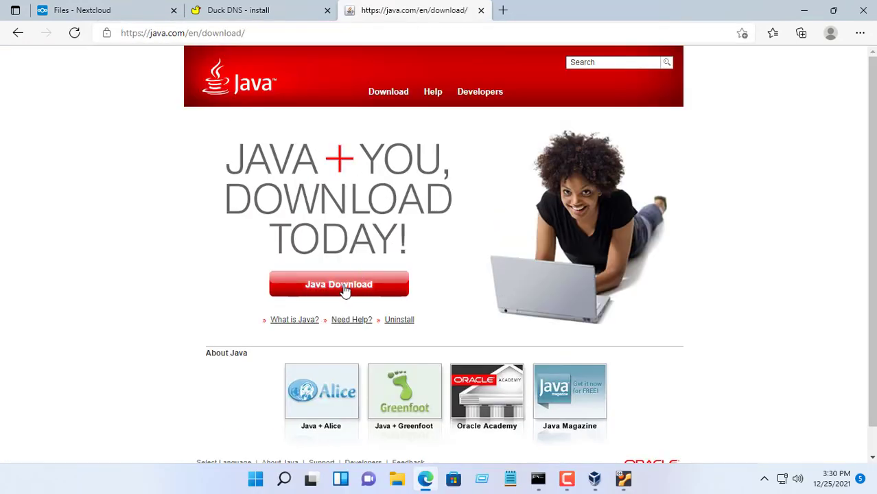
pyautogui.click(346, 290)
pyautogui.scroll(-3, 357, 292)
pyautogui.click(485, 315)
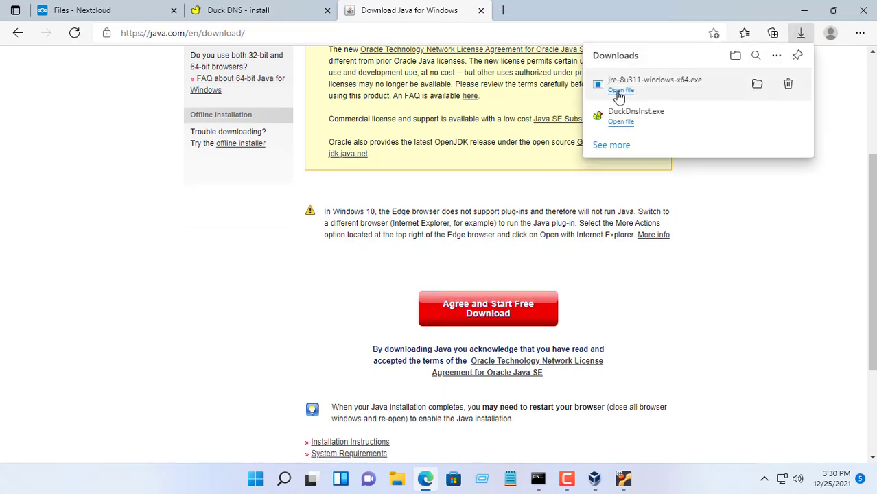
# Run and complete the jre-8u311-windows-x64 Java installation.
pyautogui.click(620, 91)
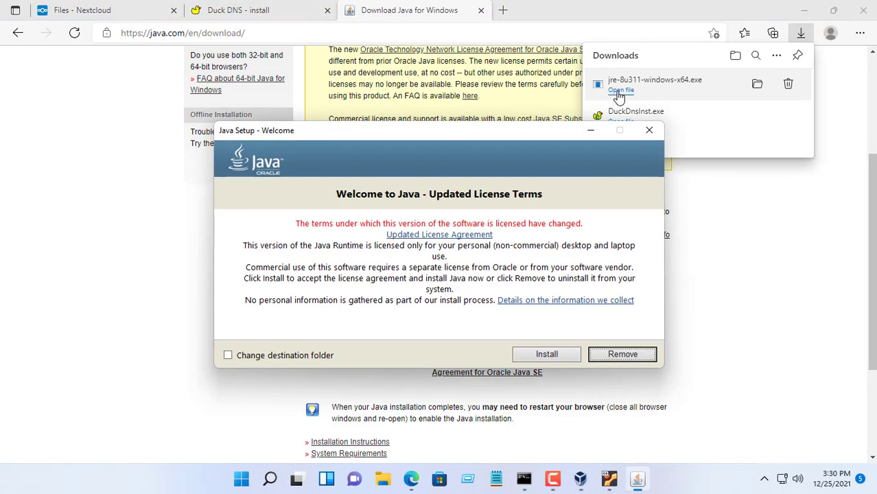
pyautogui.click(803, 11)
pyautogui.click(538, 355)
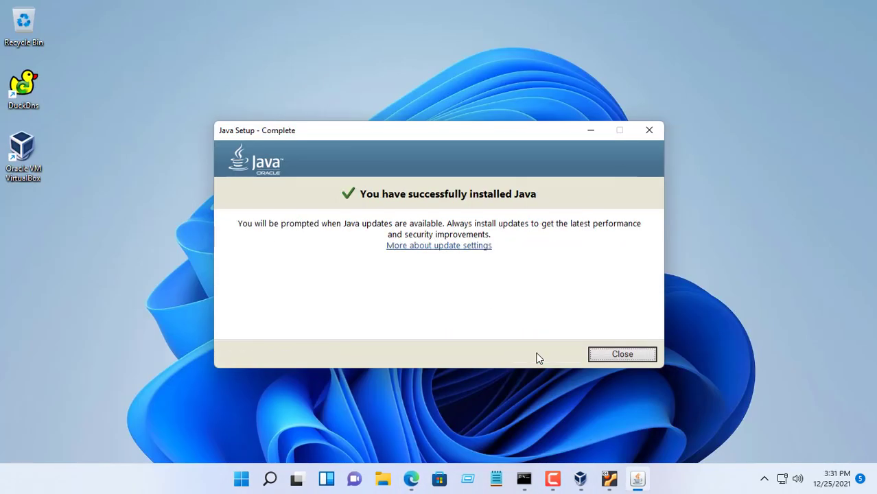
pyautogui.click(617, 354)
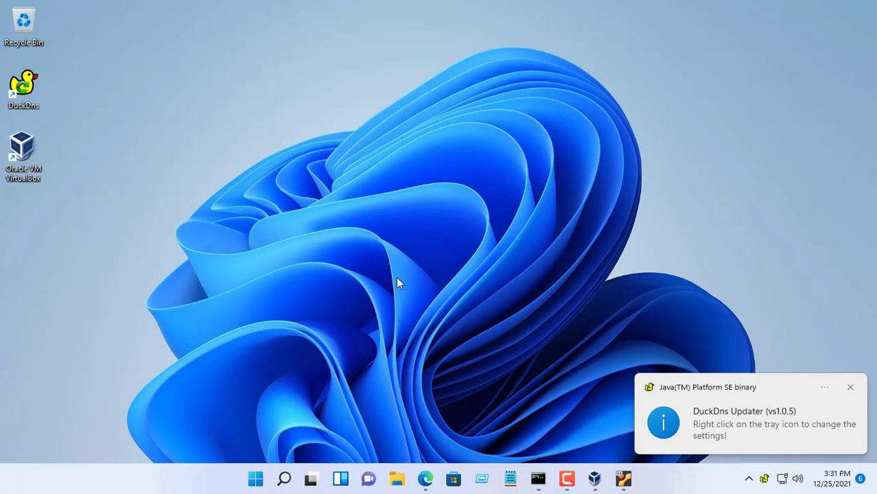
# Open the DuckDNS Settings window from the tray icon.
pyautogui.click(851, 387)
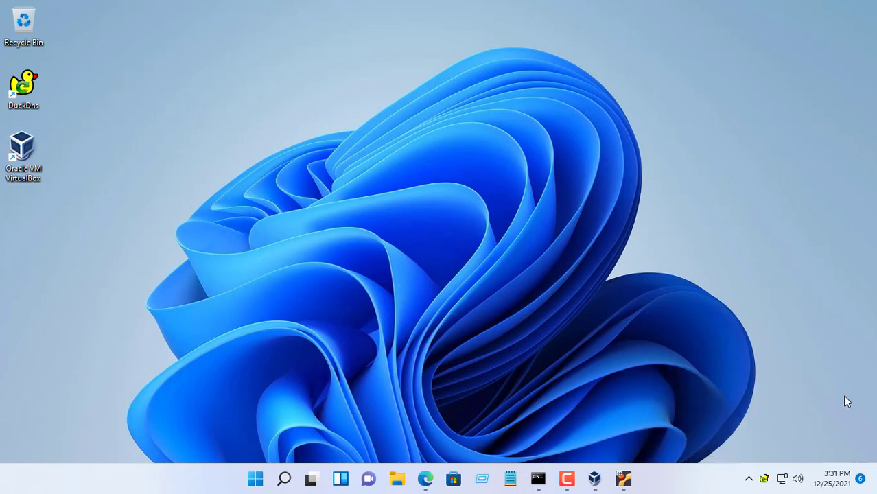
pyautogui.rightClick(764, 479)
pyautogui.click(698, 413)
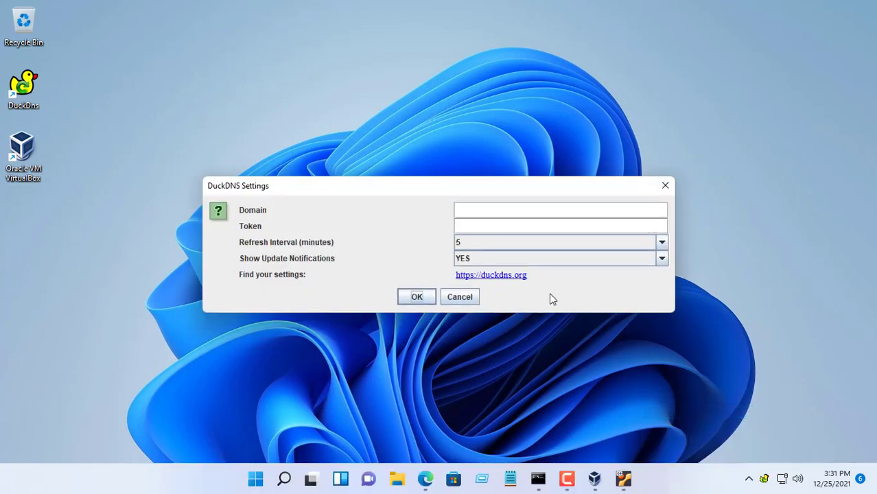
# Close the Java tab and copy the domain name netvn from the Duck DNS install page.
pyautogui.click(426, 479)
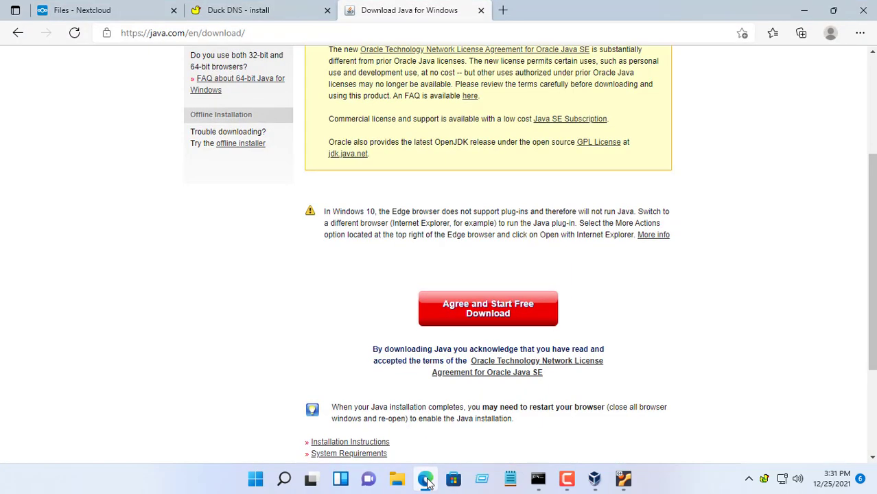
pyautogui.click(483, 12)
pyautogui.scroll(-3, 381, 252)
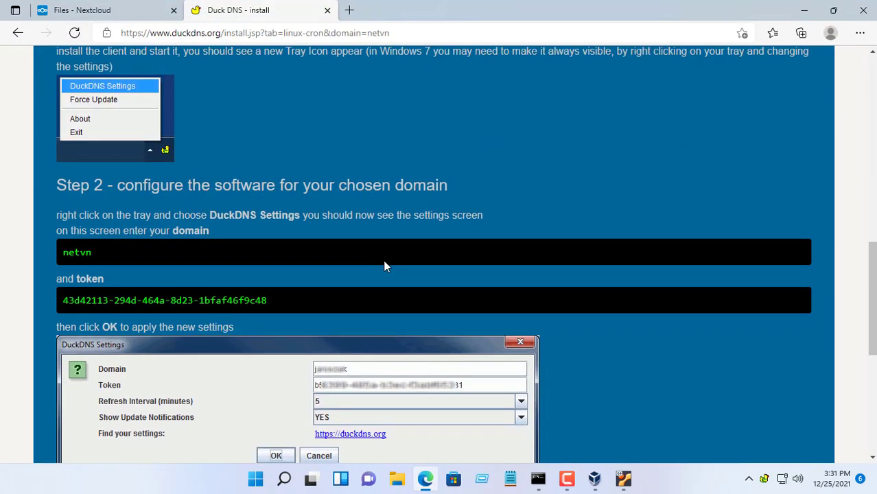
pyautogui.doubleClick(77, 249)
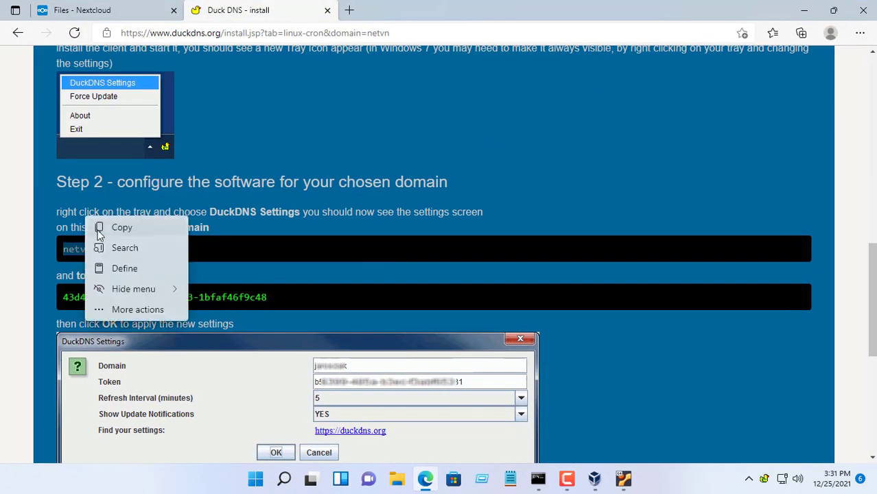
pyautogui.click(116, 227)
pyautogui.click(805, 10)
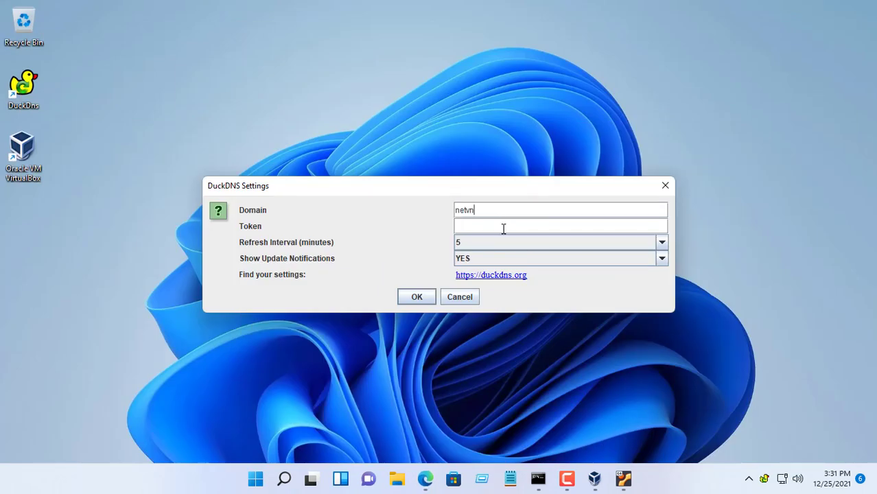
# Copy the account token into the DuckDNS Token field, then save and confirm the settings.
pyautogui.click(425, 478)
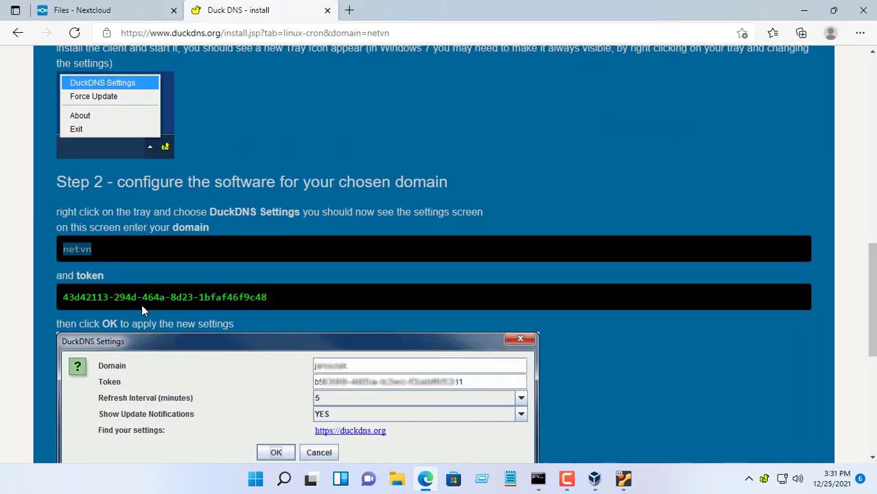
pyautogui.tripleClick(104, 299)
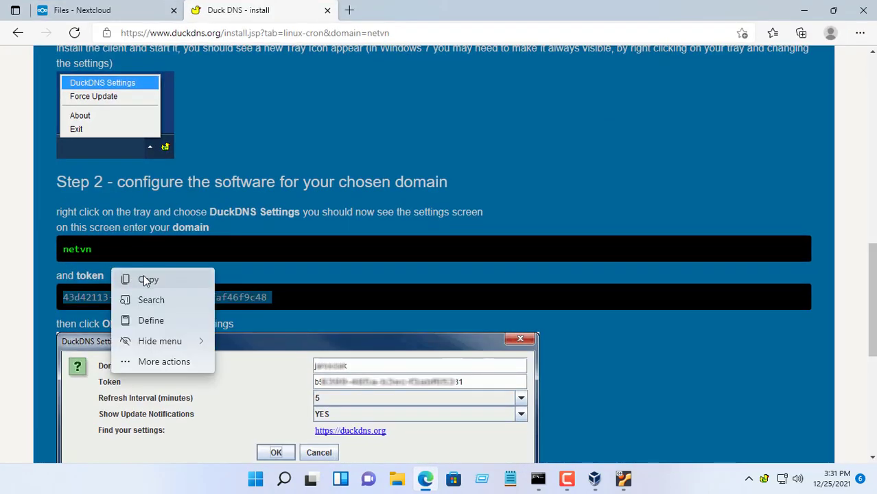
pyautogui.click(145, 278)
pyautogui.click(804, 10)
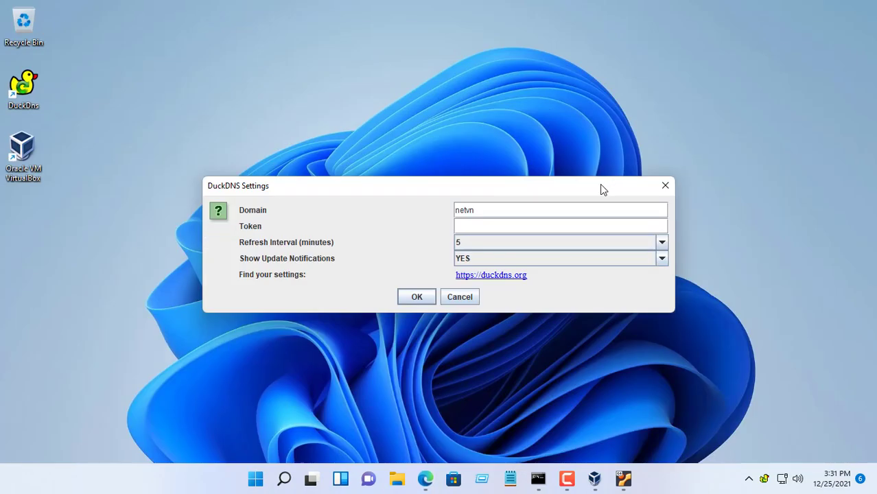
pyautogui.click(561, 224)
pyautogui.hotkey('ctrl', 'v')
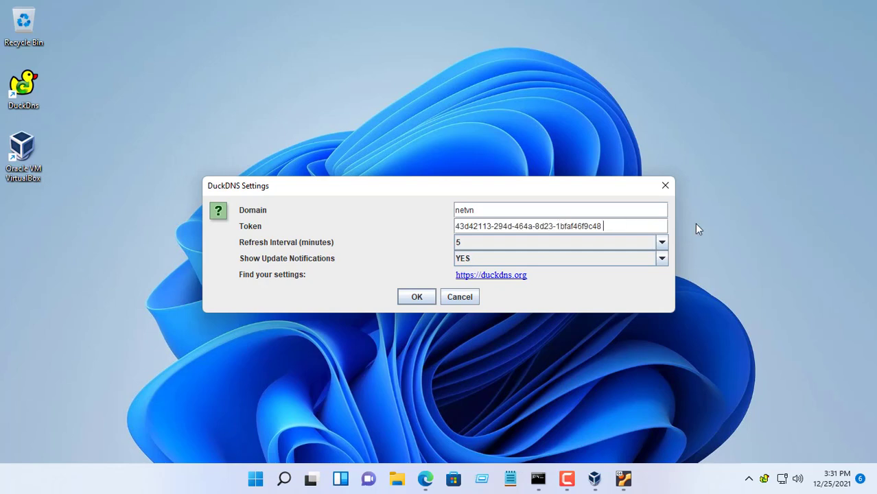
pyautogui.click(432, 297)
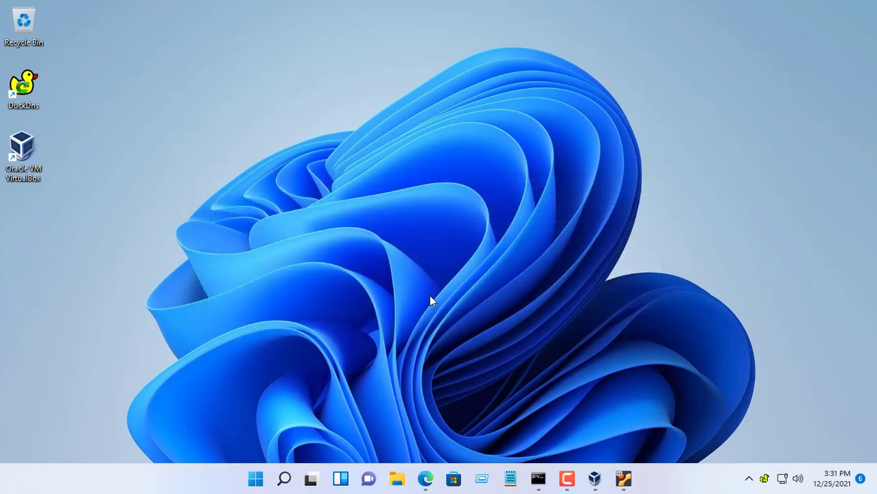
pyautogui.click(445, 273)
pyautogui.moveTo(766, 481)
pyautogui.click(426, 479)
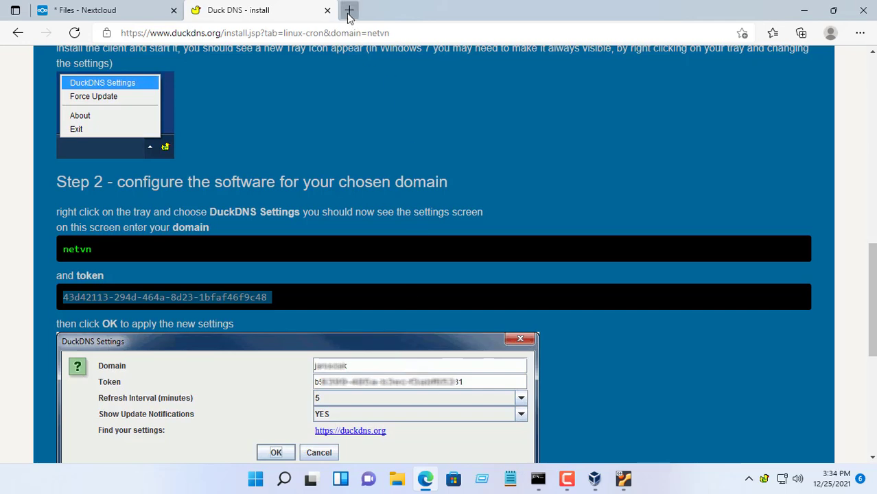
# Load the router's admin page at 10.11.32.140 in a new tab.
pyautogui.click(350, 10)
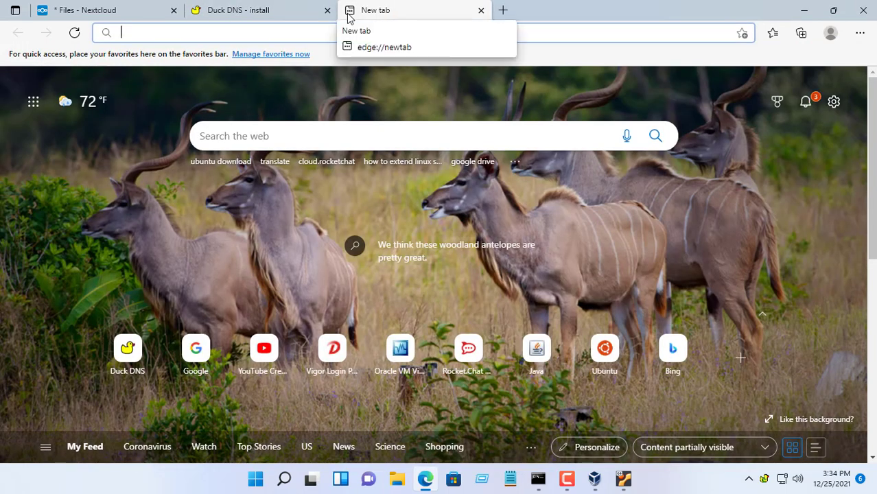
pyautogui.write('10')
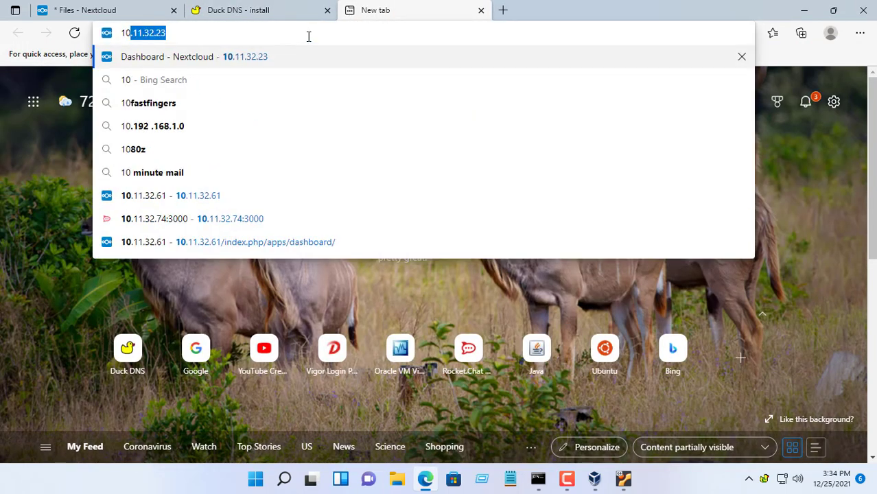
pyautogui.write('.11.32.140')
pyautogui.press('Delete')
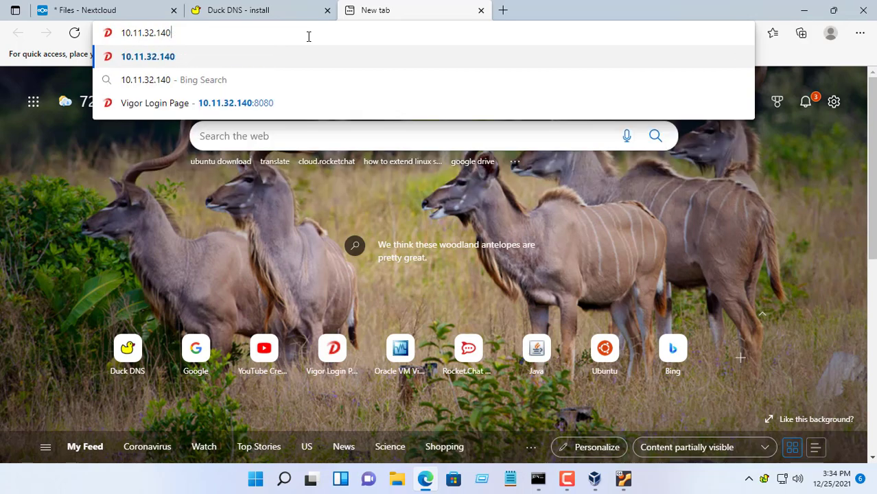
pyautogui.press('Return')
# Set the Web Port under System Maintenance > Access Control to 8080 and apply.
pyautogui.click(76, 334)
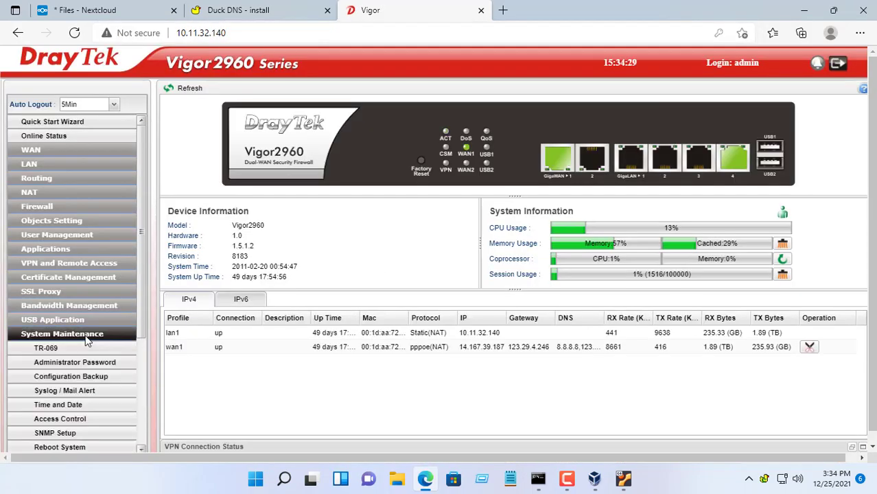
pyautogui.scroll(-2, 96, 350)
pyautogui.click(79, 343)
pyautogui.scroll(-10, 454, 327)
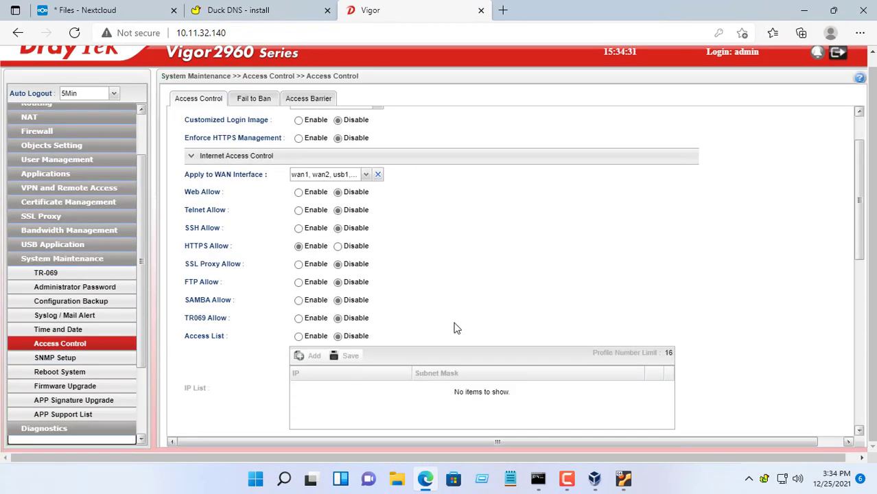
pyautogui.click(340, 294)
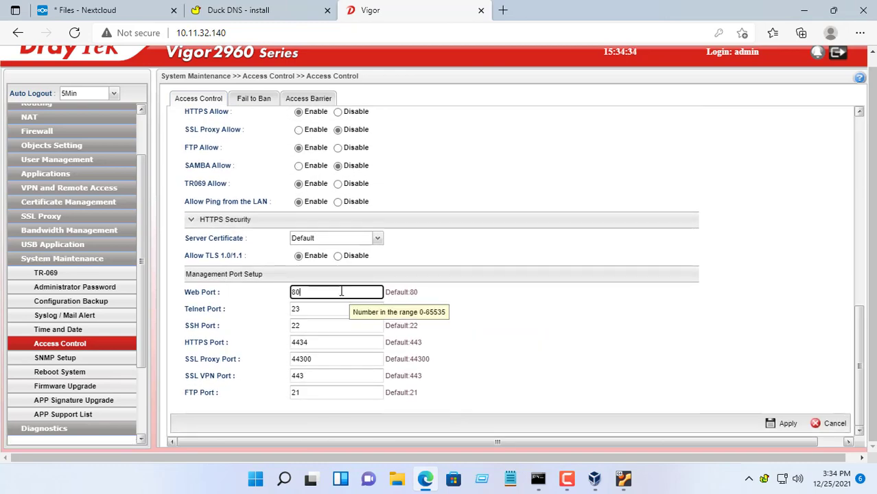
pyautogui.write('80')
pyautogui.click(785, 424)
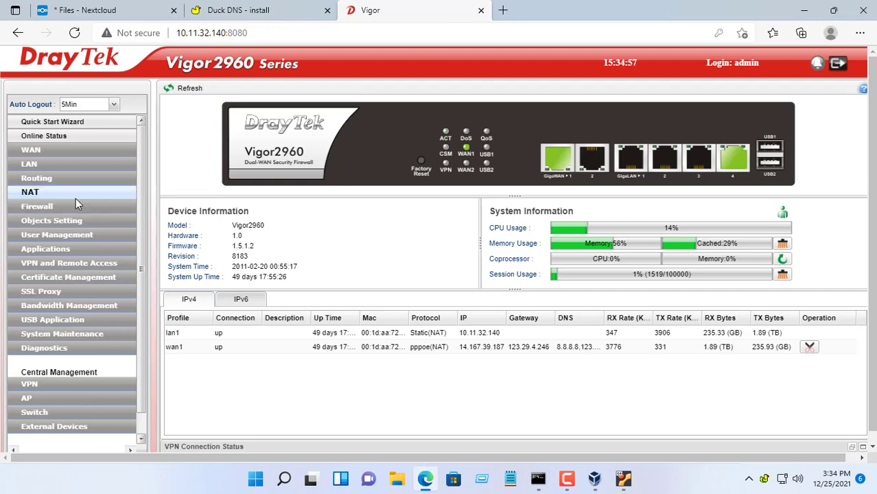
# Start a new enabled port redirection rule under NAT named 'nextcloud'.
pyautogui.click(77, 194)
pyautogui.click(77, 209)
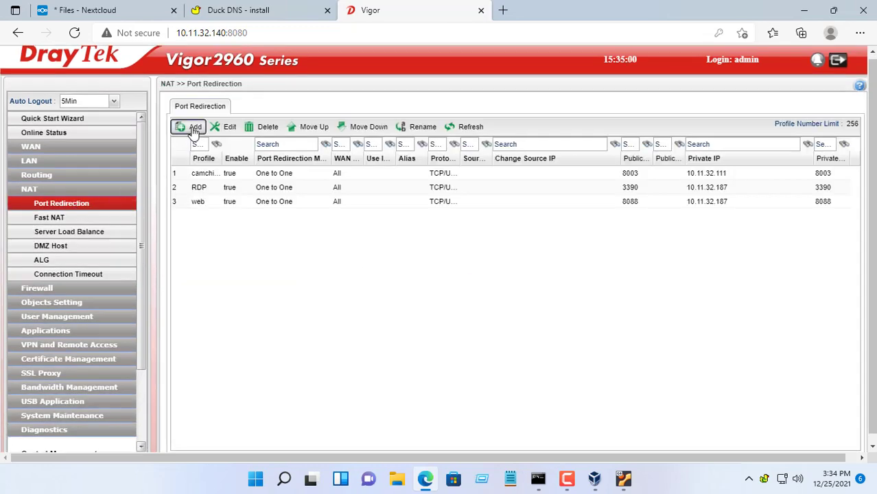
pyautogui.click(189, 127)
pyautogui.click(356, 86)
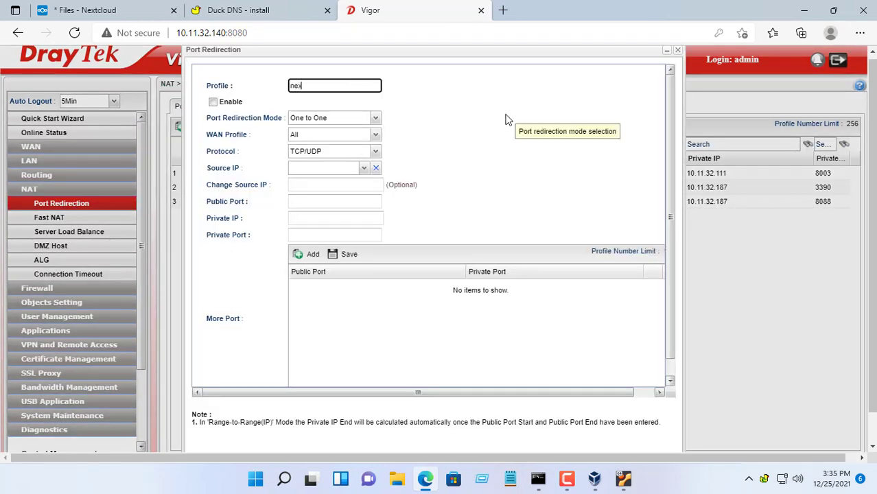
pyautogui.write('nextcloud')
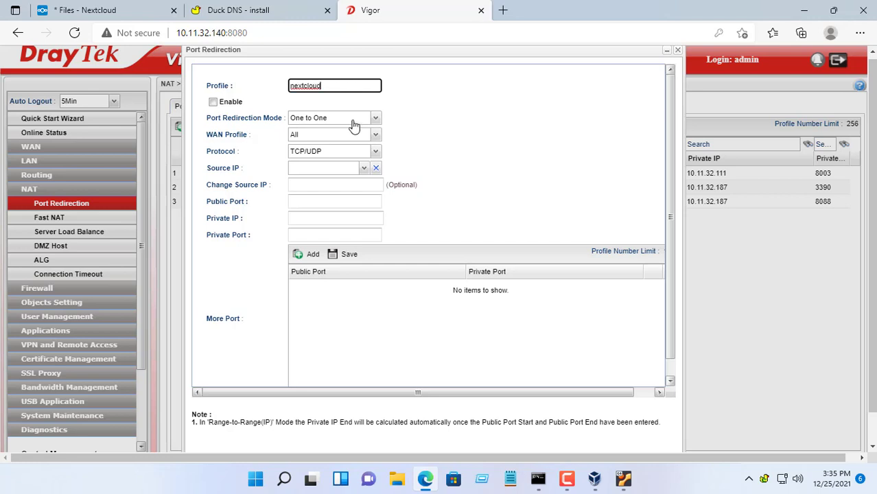
pyautogui.click(237, 102)
# Set public port 80, private port 80 and private IP 10.11.32.118, checking the server IP.
pyautogui.click(357, 201)
pyautogui.write('80')
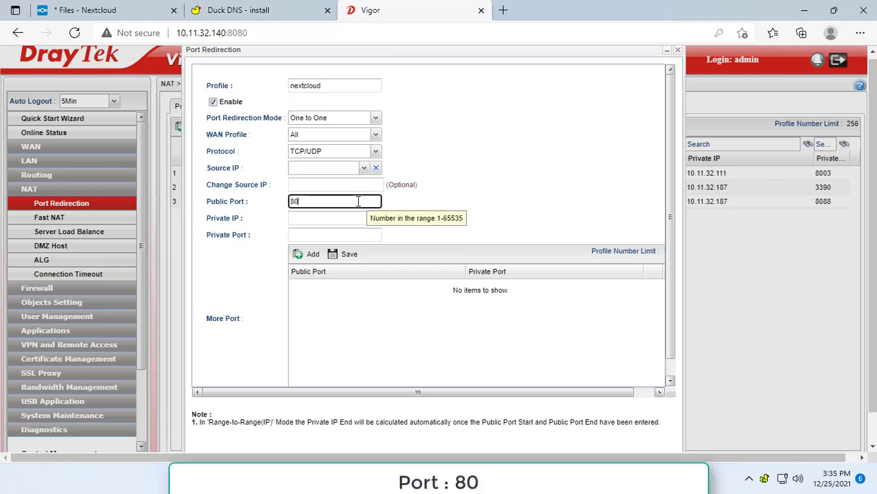
pyautogui.click(357, 234)
pyautogui.write('80')
pyautogui.click(358, 218)
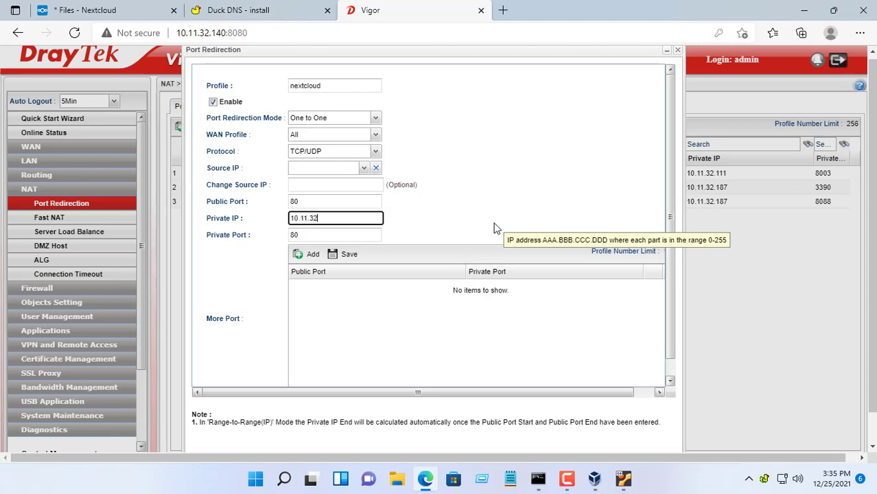
pyautogui.write('10.11.32.118')
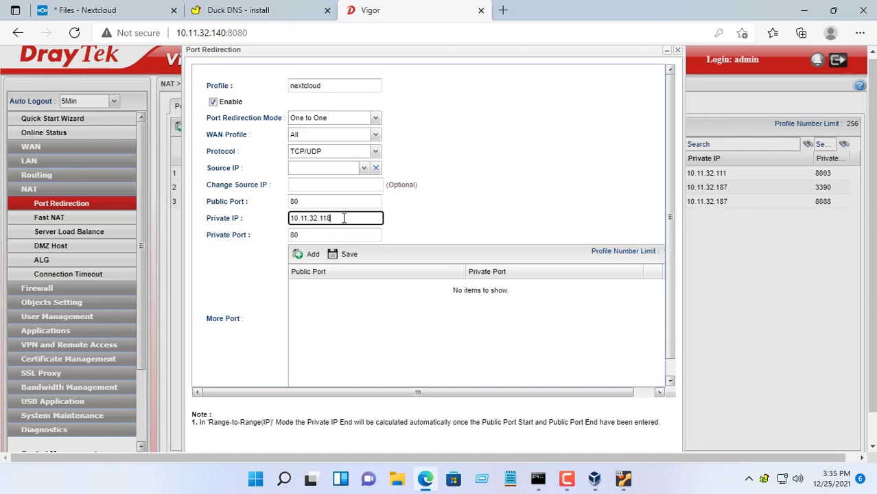
pyautogui.moveTo(343, 218); pyautogui.dragTo(274, 223)
pyautogui.click(108, 13)
pyautogui.moveTo(228, 33); pyautogui.dragTo(180, 34)
pyautogui.click(370, 13)
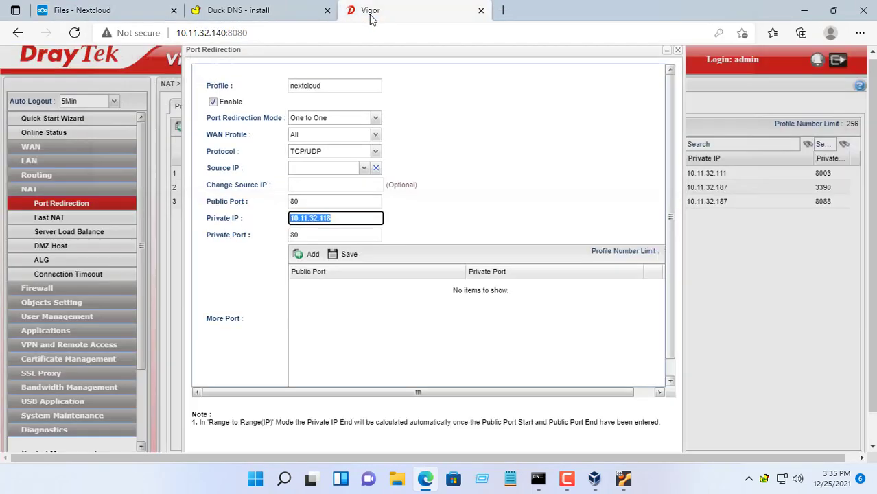
# Save the nextcloud redirection rule, review it, and return to the Duck DNS page.
pyautogui.scroll(-1, 793, 376)
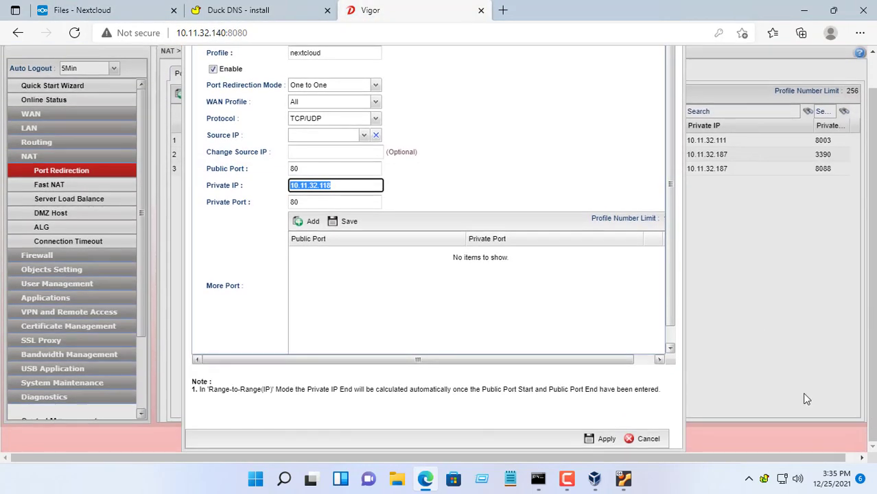
pyautogui.click(611, 443)
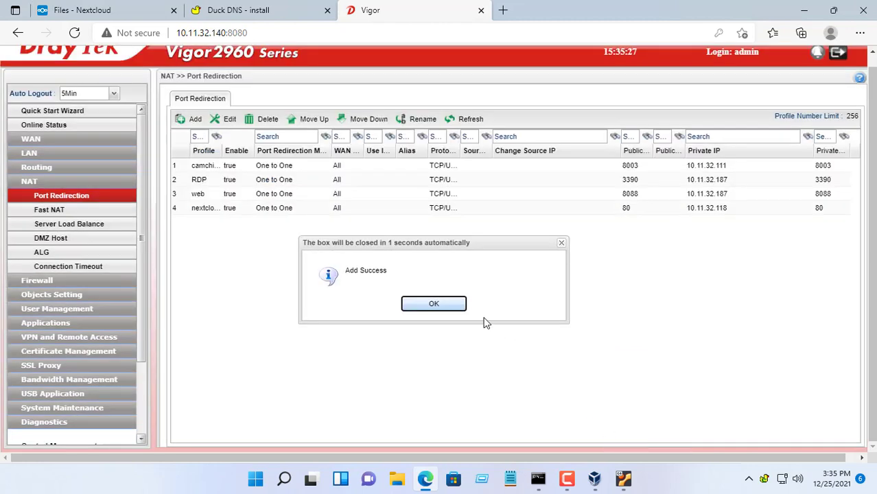
pyautogui.click(458, 309)
pyautogui.click(280, 210)
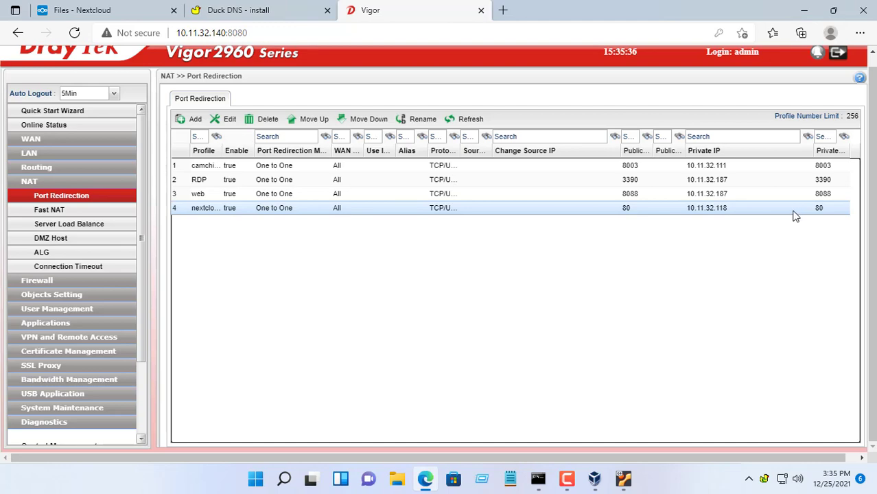
pyautogui.click(254, 13)
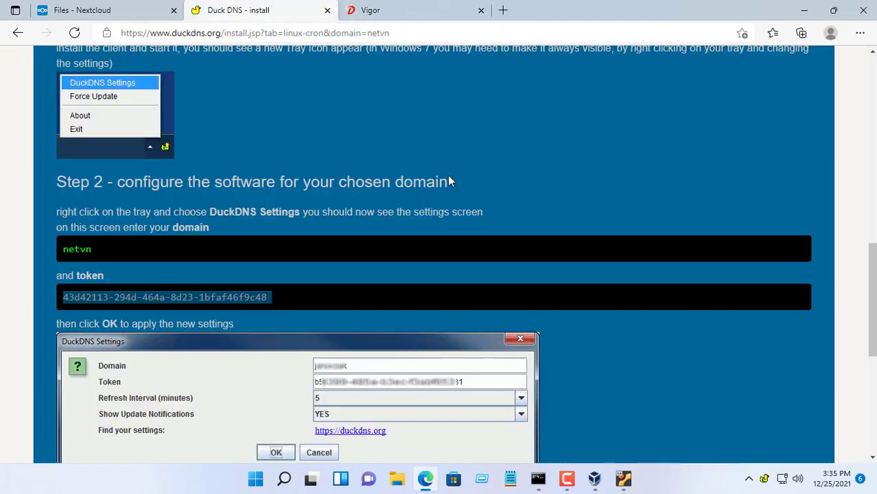
pyautogui.scroll(5, 449, 173)
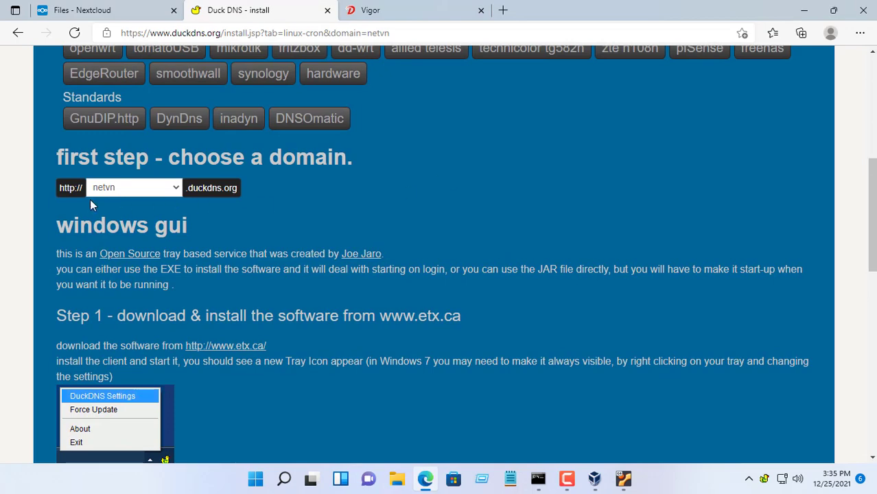
pyautogui.click(503, 11)
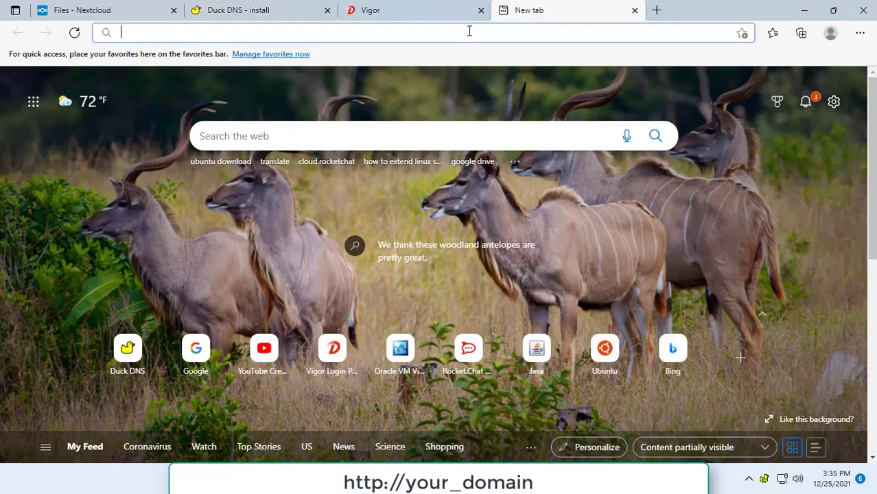
pyautogui.write('http://netvn.')
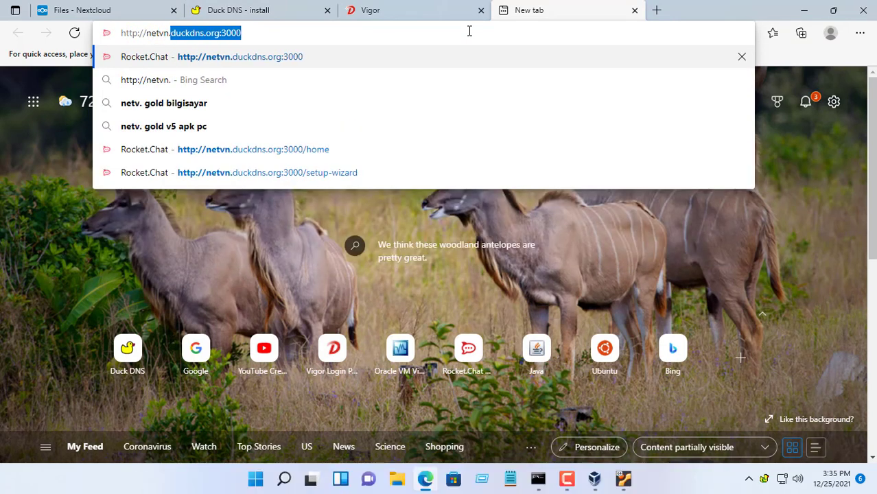
pyautogui.press('Right')
pyautogui.press('BackSpace')
pyautogui.press('BackSpace')
pyautogui.press('BackSpace')
pyautogui.press('BackSpace')
pyautogui.press('BackSpace')
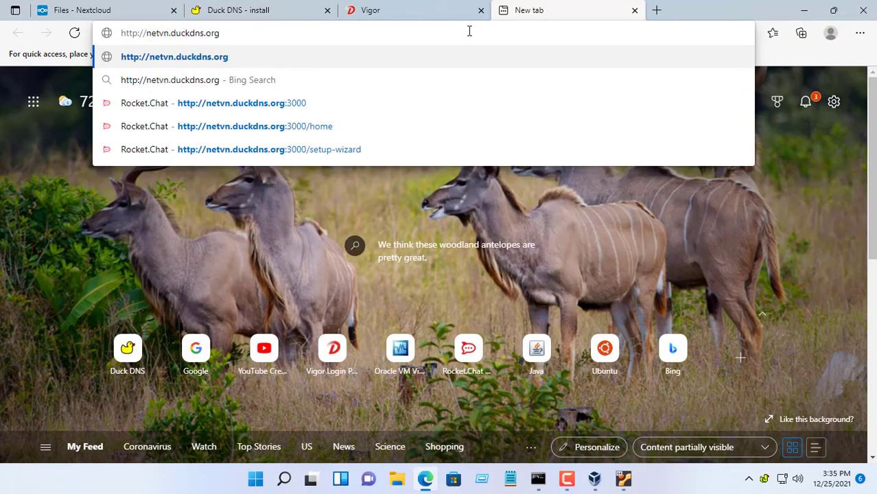
pyautogui.press('Return')
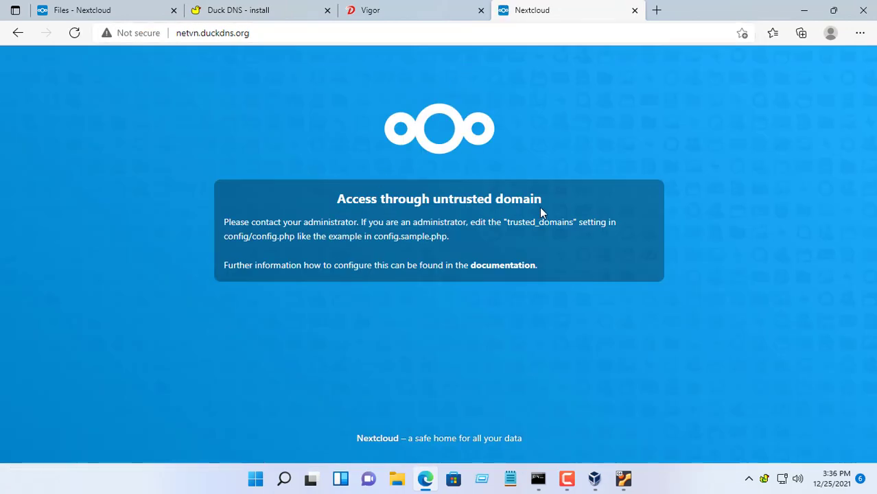
pyautogui.click(804, 11)
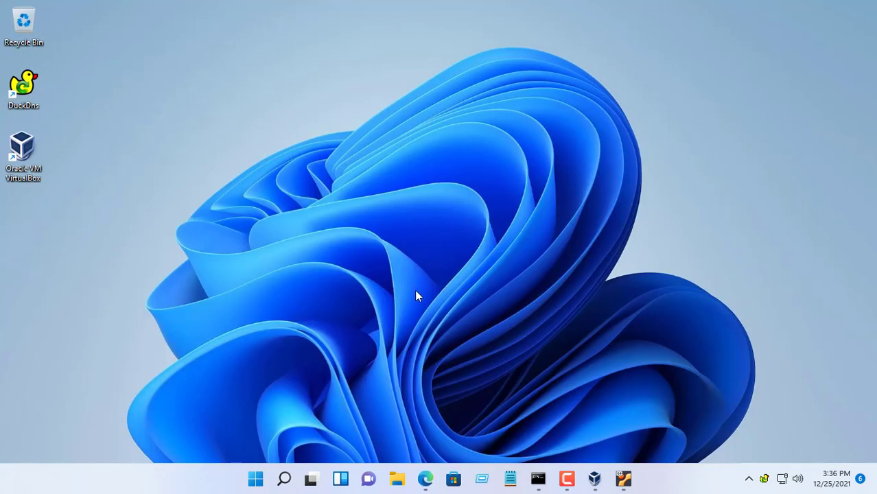
# Copy the trusted_domains occ command from the nextcloud notes and run it in the server terminal.
pyautogui.doubleClick(29, 225)
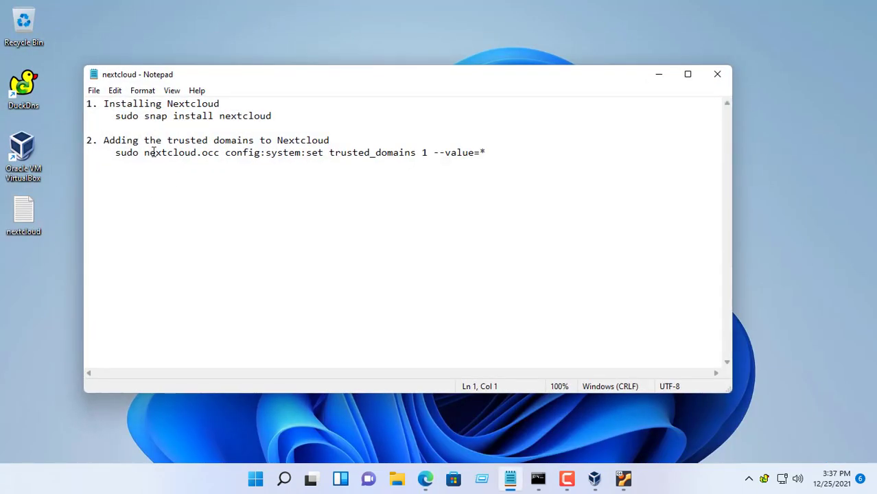
pyautogui.moveTo(103, 140); pyautogui.dragTo(347, 141)
pyautogui.moveTo(114, 152); pyautogui.dragTo(493, 154)
pyautogui.rightClick(471, 155)
pyautogui.click(506, 196)
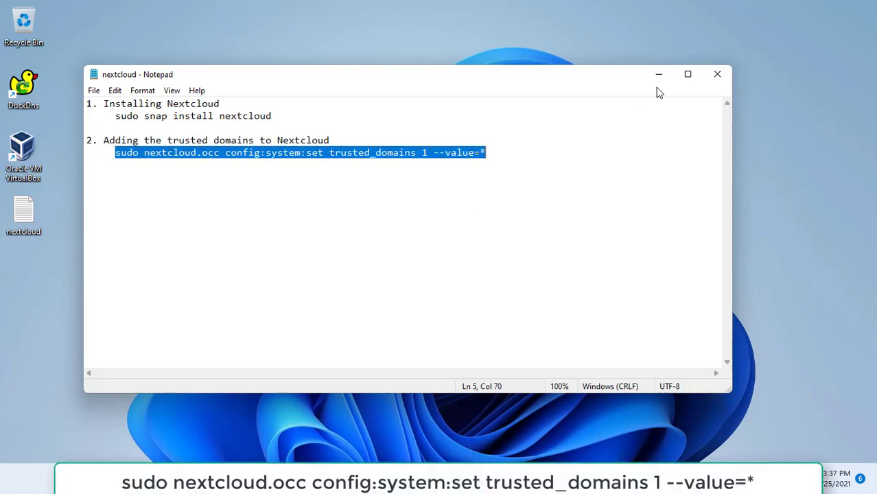
pyautogui.click(659, 75)
pyautogui.click(538, 479)
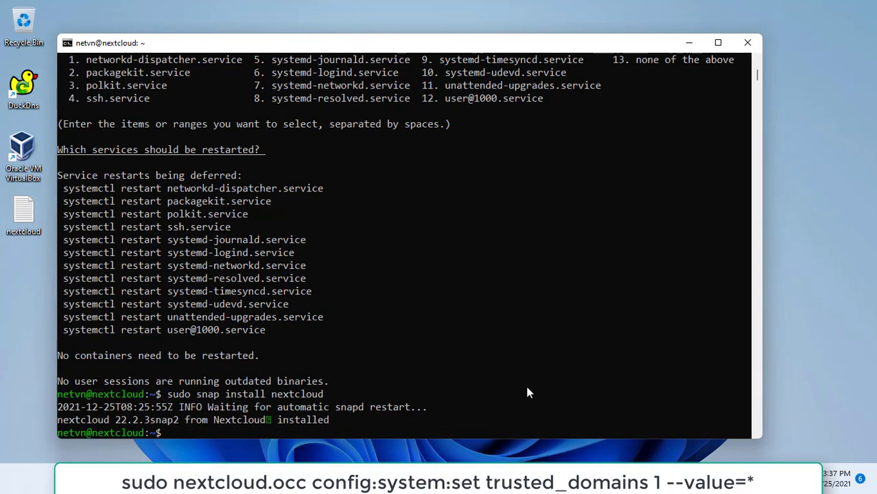
pyautogui.rightClick(480, 337)
pyautogui.press('Return')
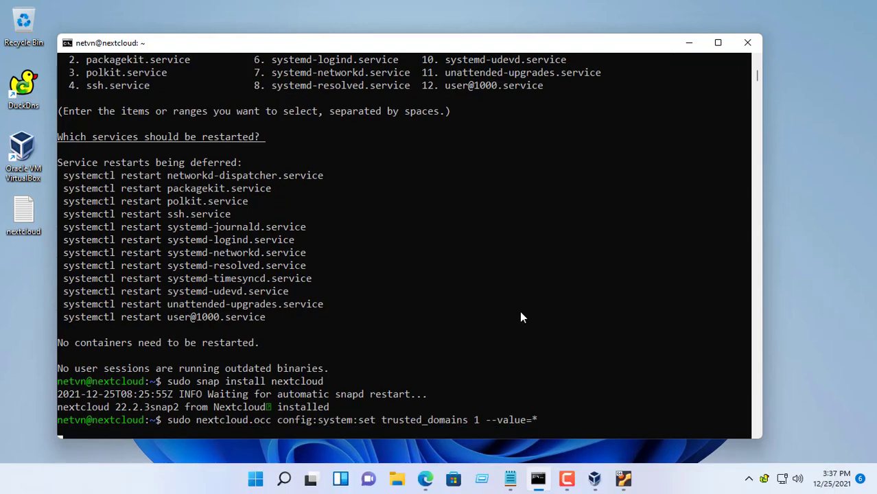
pyautogui.click(689, 42)
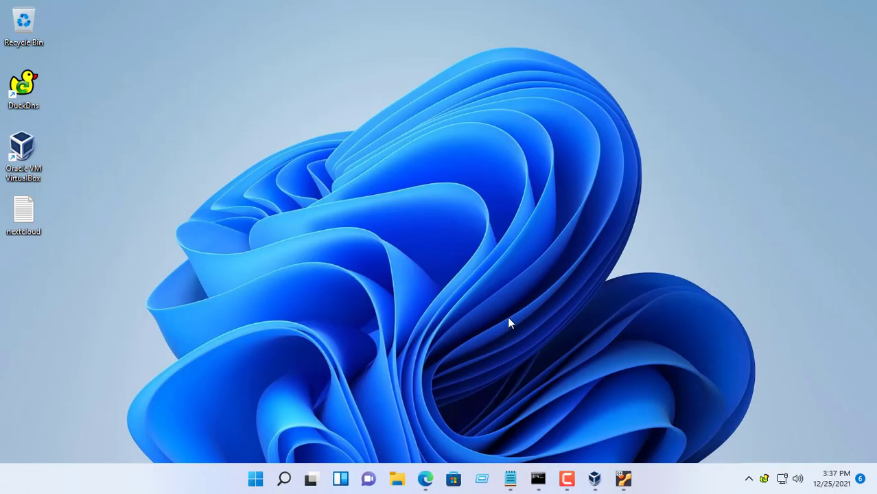
# Reload netvn.duckdns.org to reach the login page and enter username 'admin'.
pyautogui.click(426, 479)
pyautogui.click(280, 30)
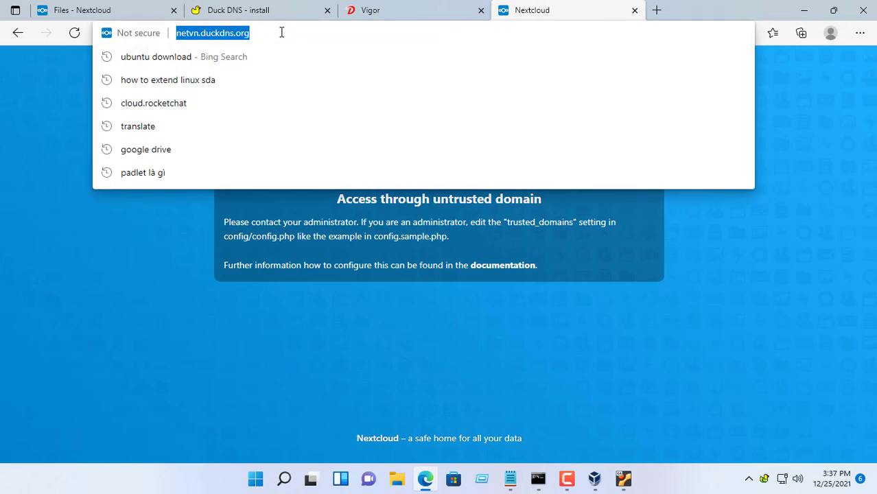
pyautogui.click(70, 38)
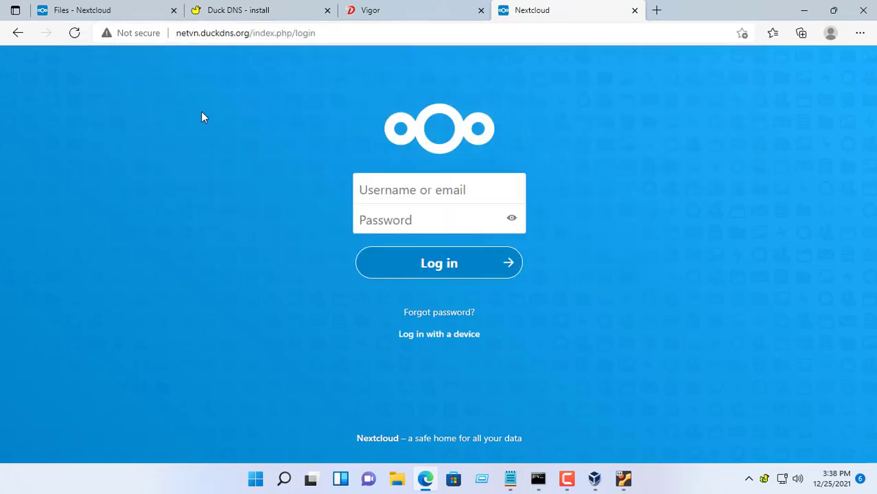
pyautogui.write('ad')
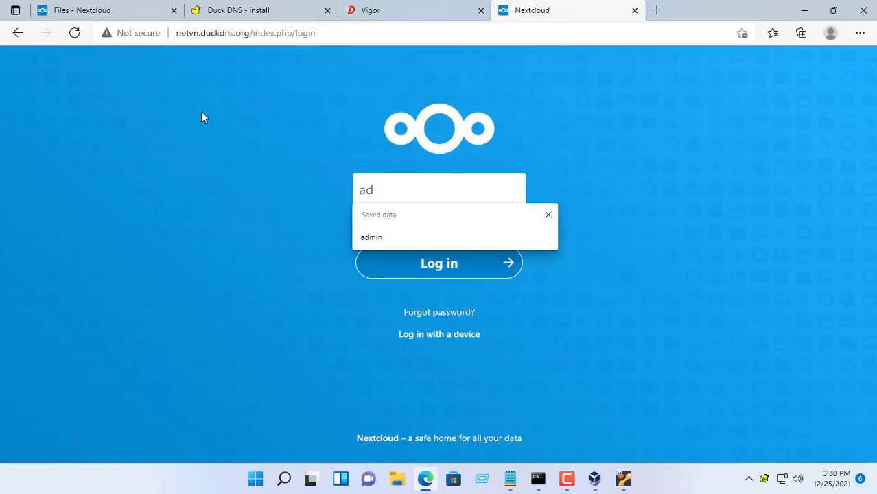
pyautogui.write('min')
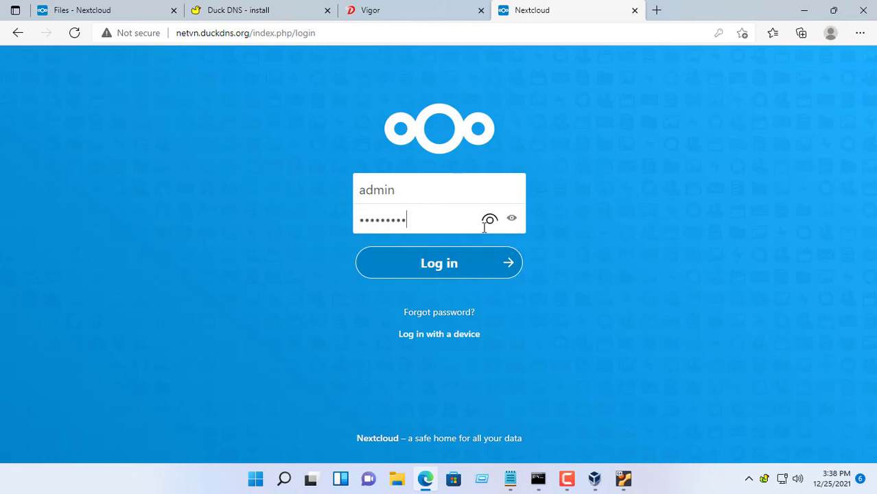
# Log in to Nextcloud at netvn.duckdns.org, save the password in Edge, and open Personal info settings.
pyautogui.click(443, 270)
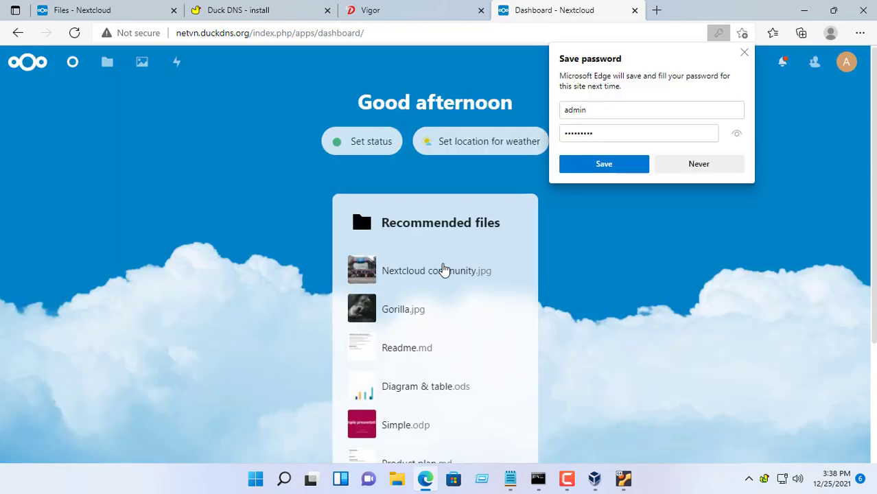
pyautogui.click(612, 171)
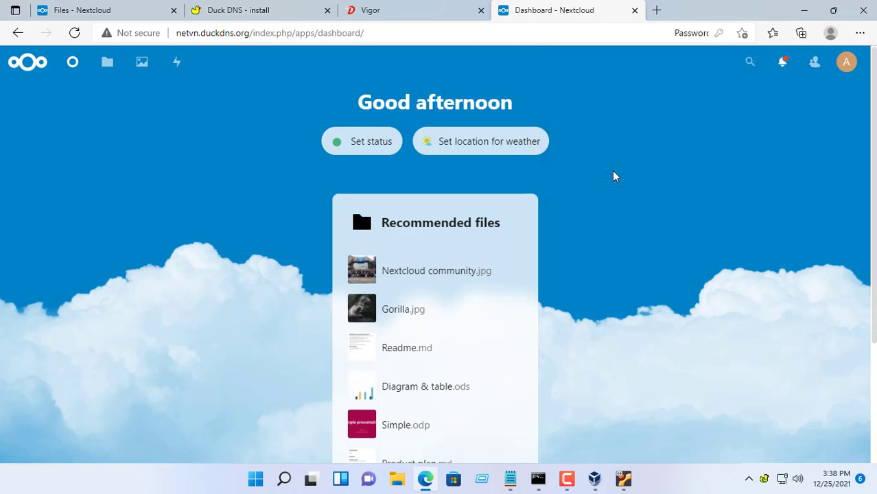
pyautogui.click(846, 65)
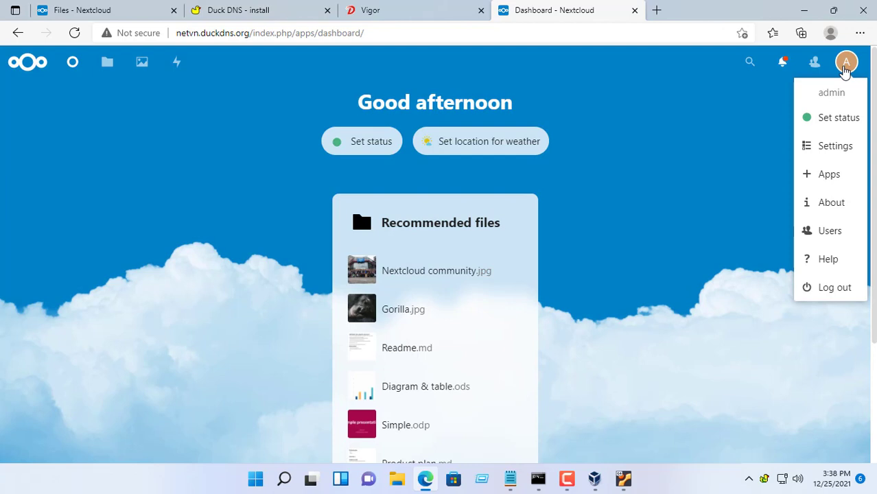
pyautogui.click(831, 148)
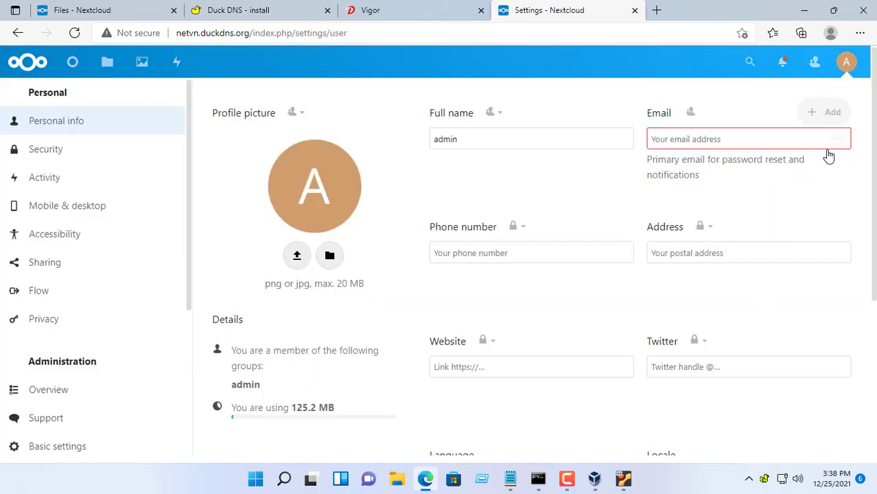
# Download the Windows desktop client installer (.msi) from the Nextcloud desktop app page.
pyautogui.click(72, 214)
pyautogui.click(275, 195)
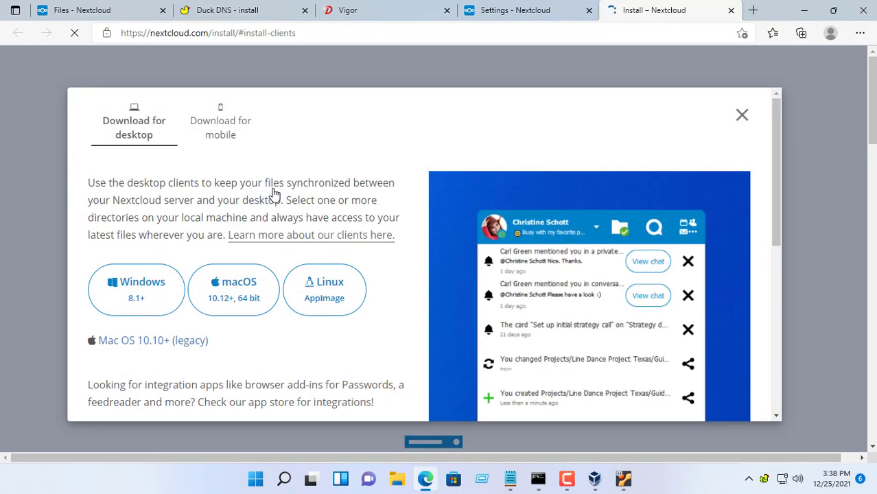
pyautogui.click(117, 296)
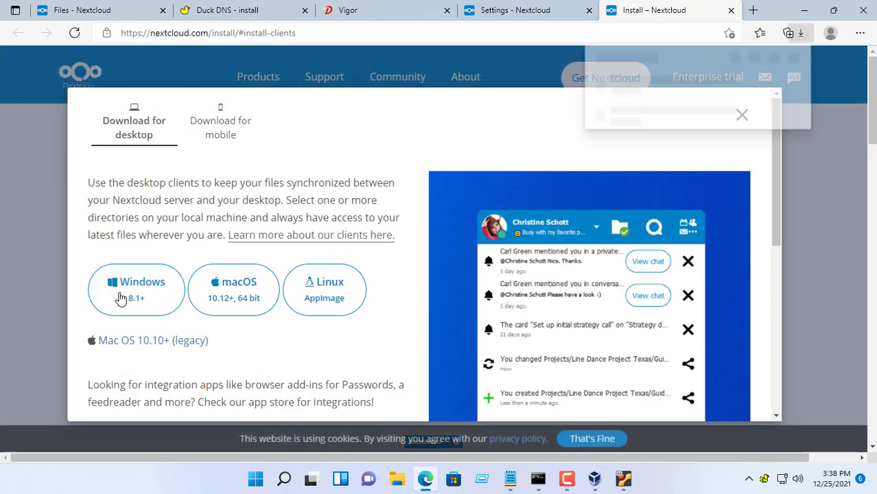
# Run the downloaded installer and complete the Nextcloud 3.4.1 setup wizard.
pyautogui.click(621, 90)
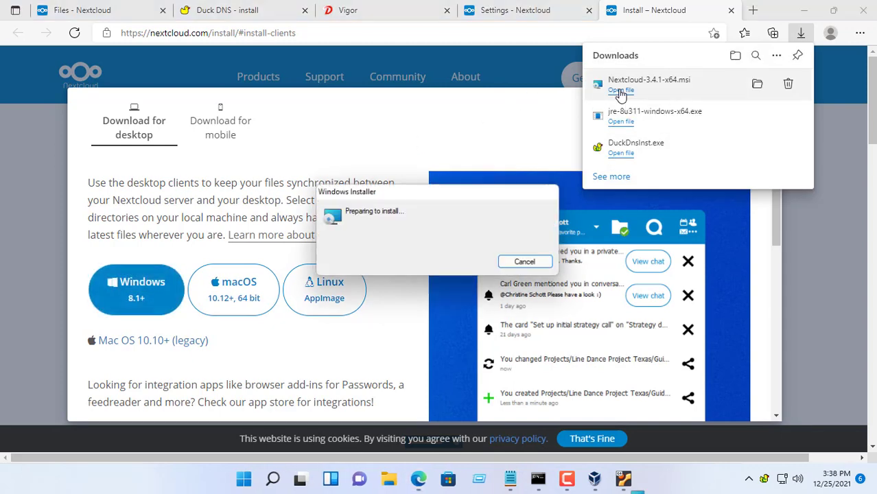
pyautogui.click(862, 11)
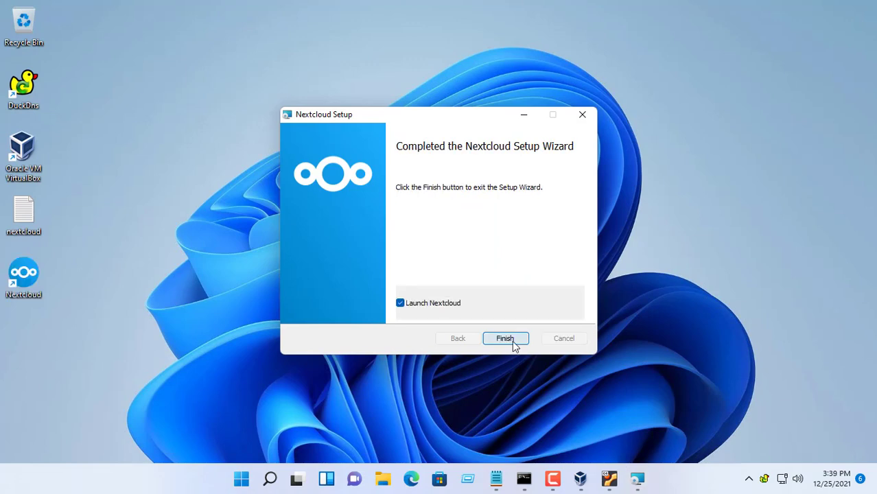
pyautogui.click(512, 341)
pyautogui.click(498, 270)
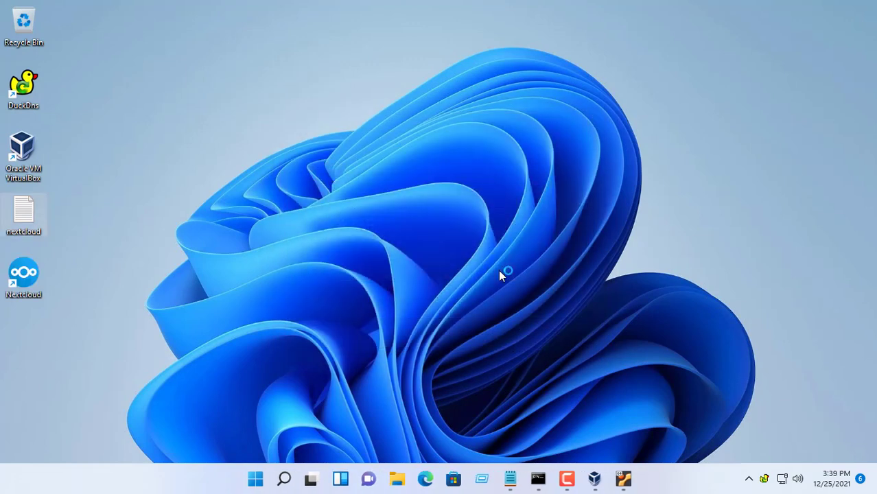
pyautogui.click(419, 278)
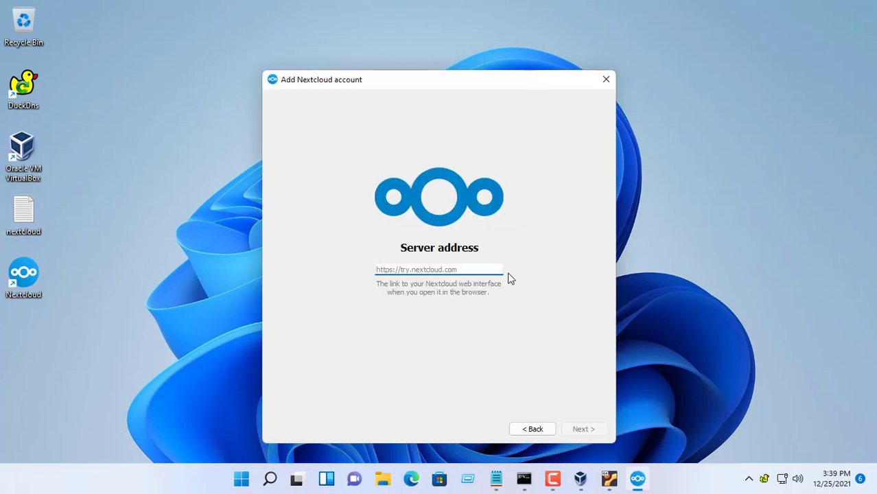
pyautogui.write('http')
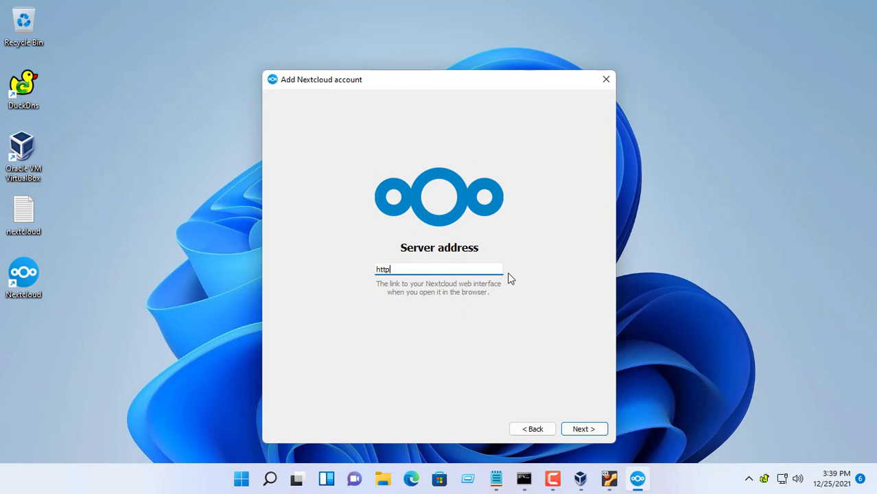
pyautogui.write('://netvn.')
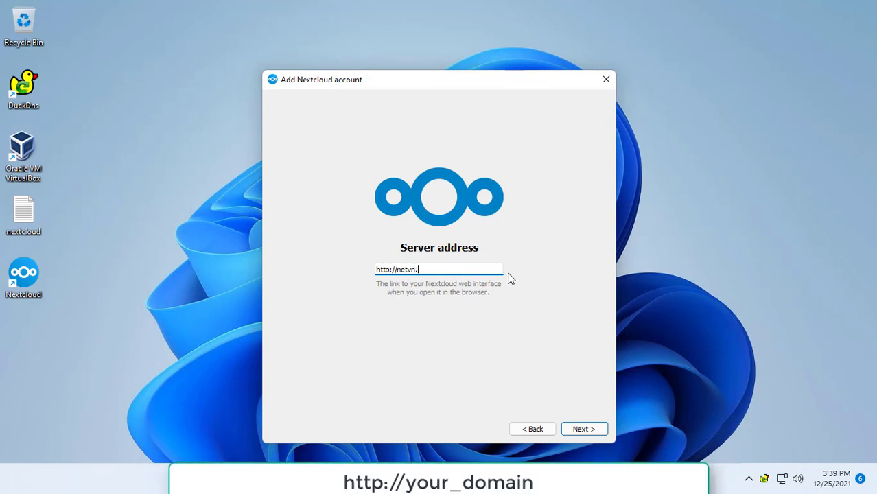
pyautogui.write('duckdns.org')
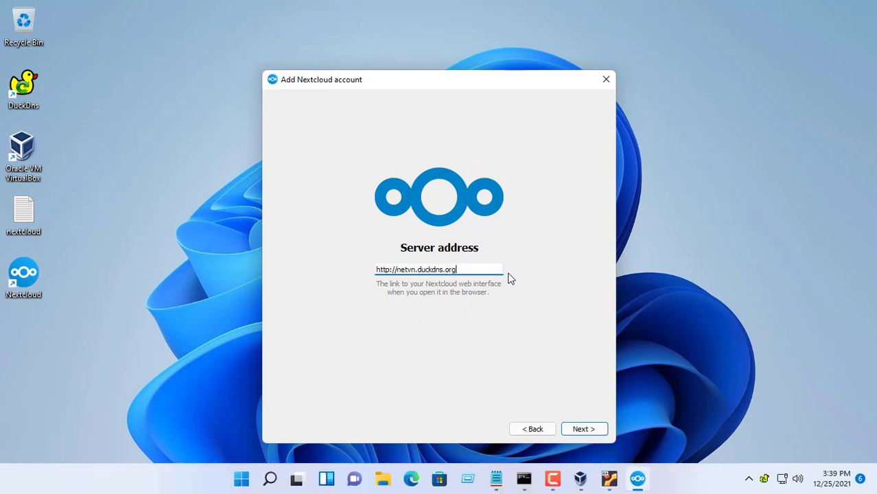
pyautogui.click(585, 430)
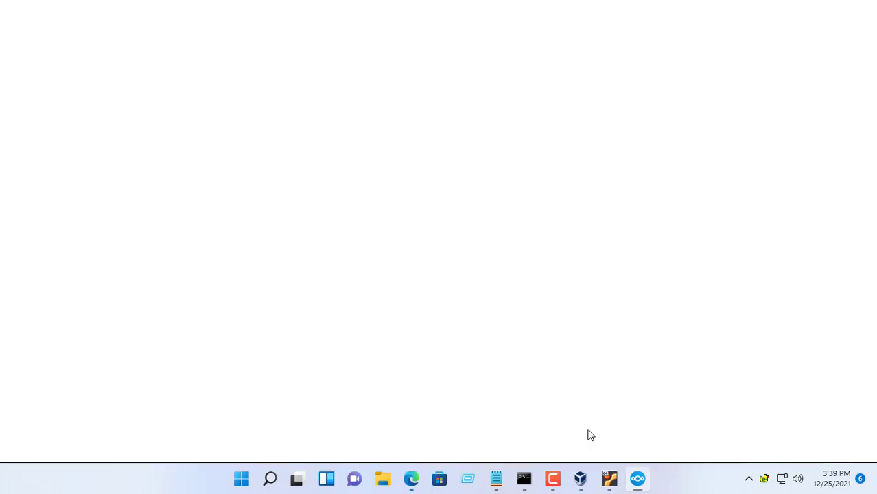
# Grant the desktop client access in the browser and connect the account so it syncs.
pyautogui.click(464, 367)
pyautogui.click(446, 291)
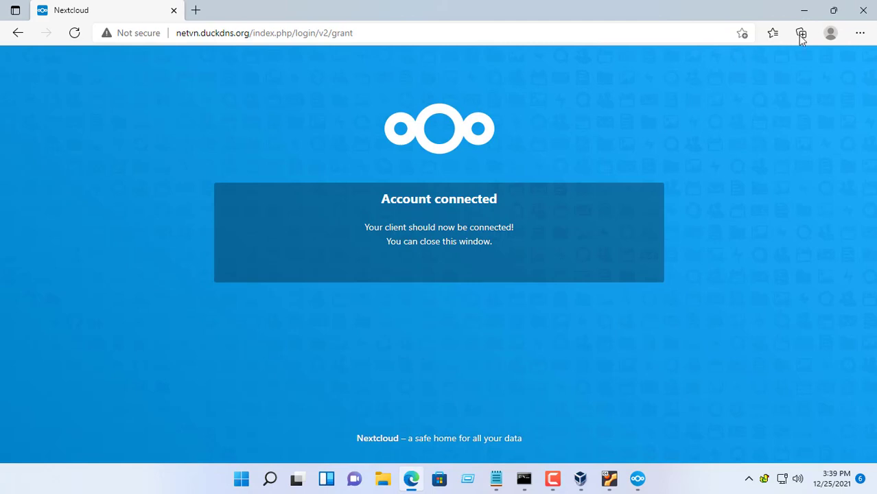
pyautogui.click(808, 12)
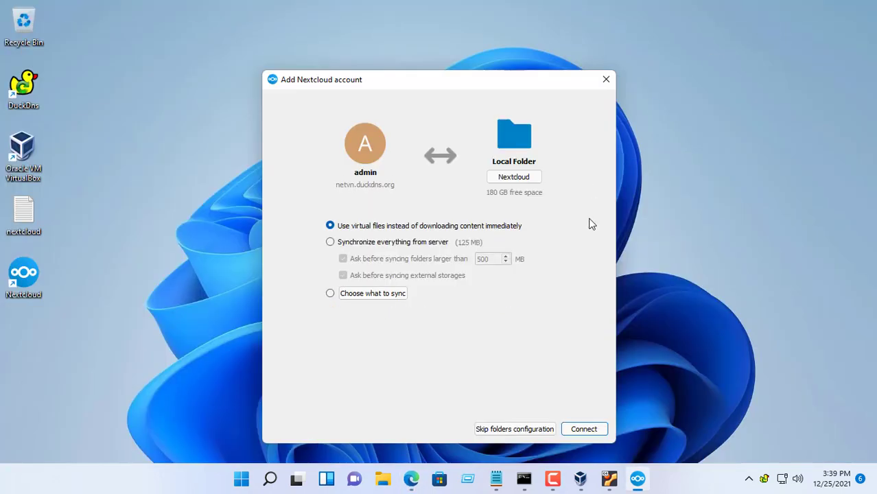
pyautogui.click(584, 431)
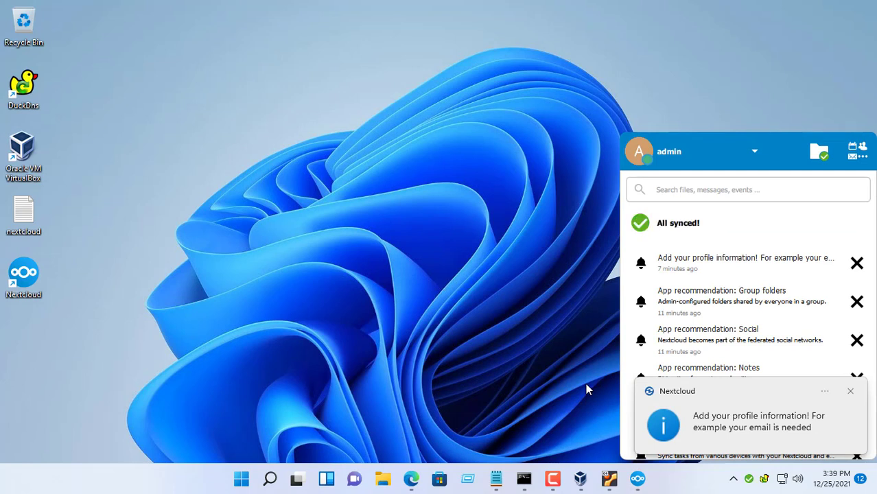
# Dismiss the sync notifications and browse the Nextcloud folder in a maximized File Explorer.
pyautogui.click(851, 391)
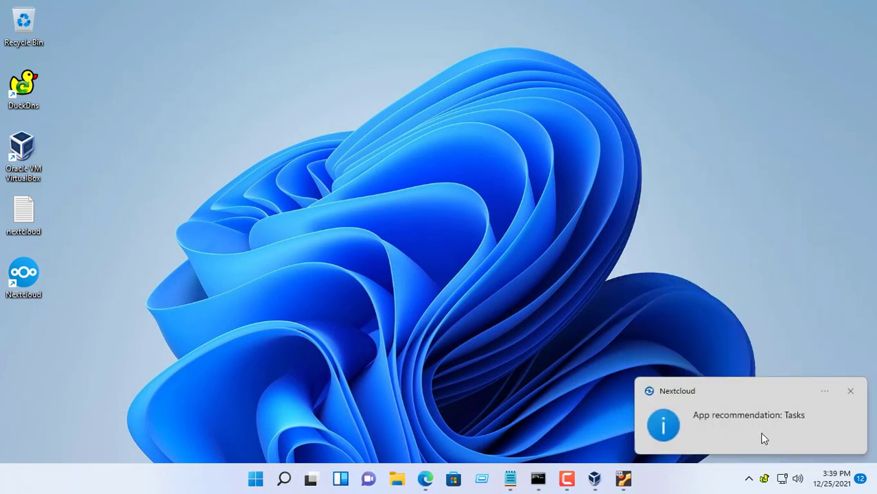
pyautogui.click(851, 392)
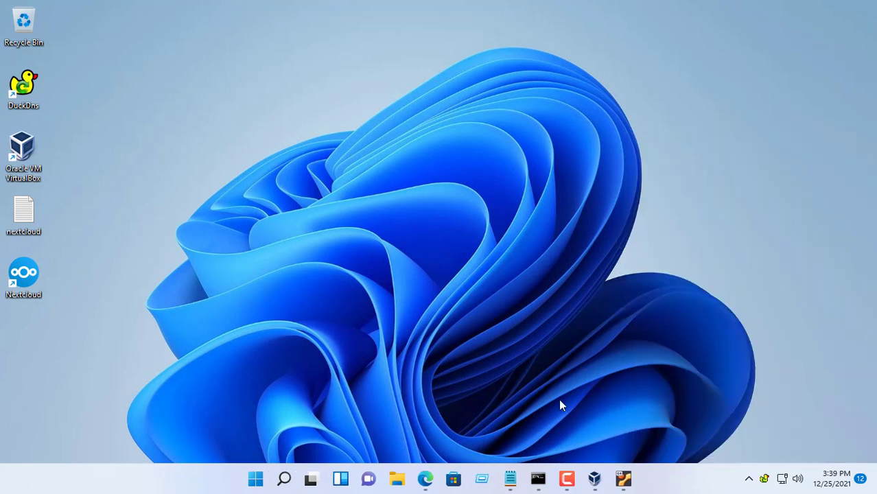
pyautogui.click(397, 479)
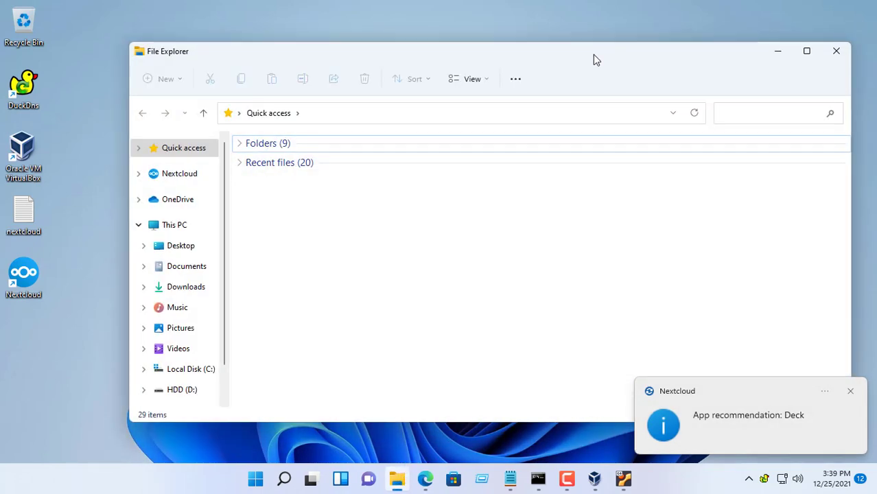
pyautogui.doubleClick(594, 55)
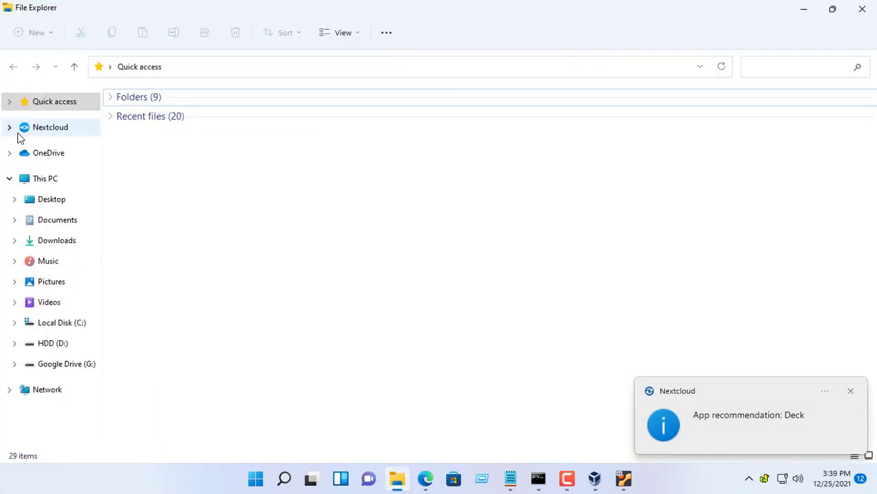
pyautogui.click(46, 132)
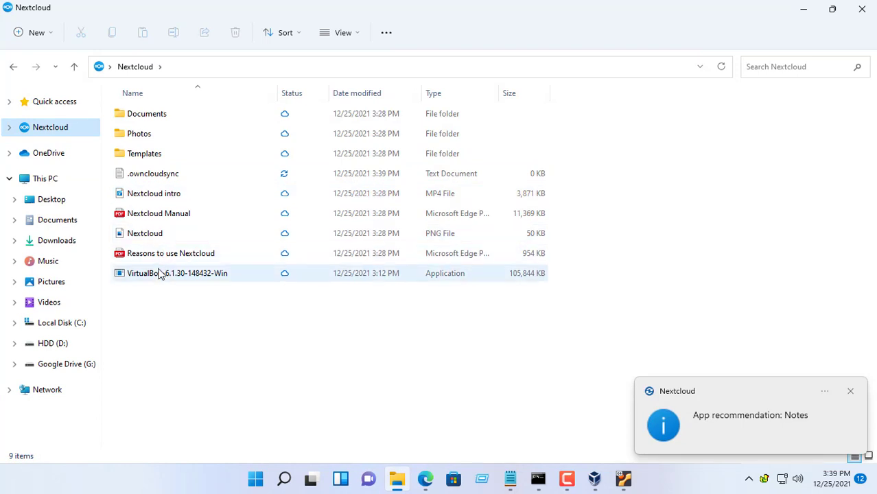
pyautogui.click(159, 275)
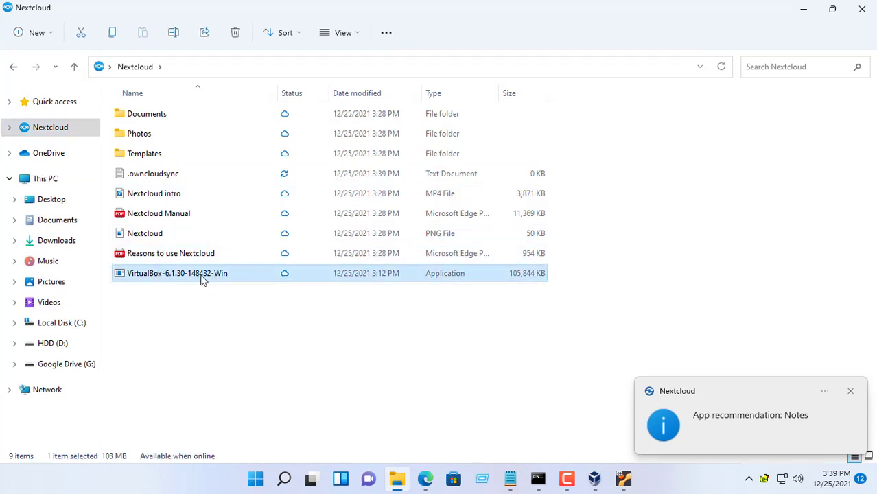
pyautogui.click(329, 362)
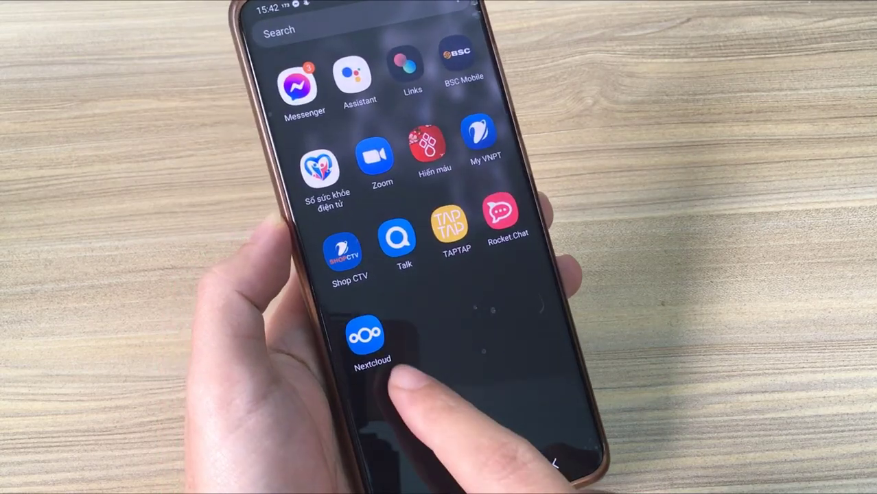
pyautogui.click(337, 334)
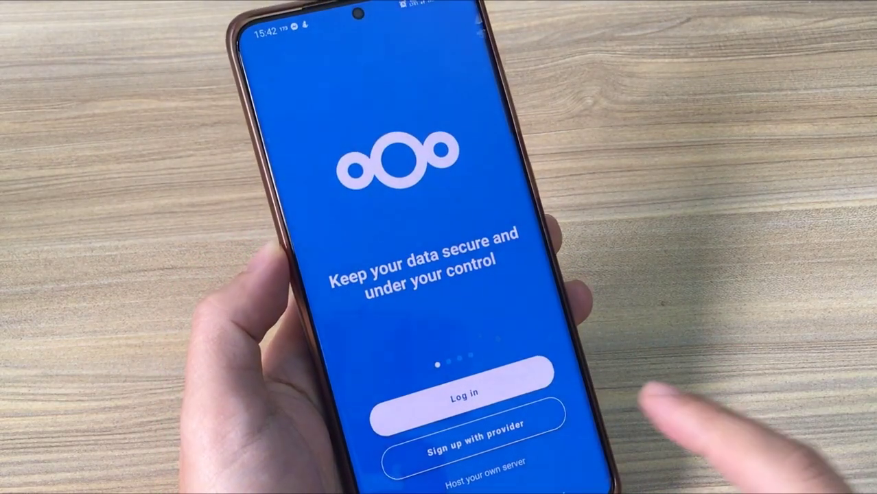
pyautogui.click(465, 382)
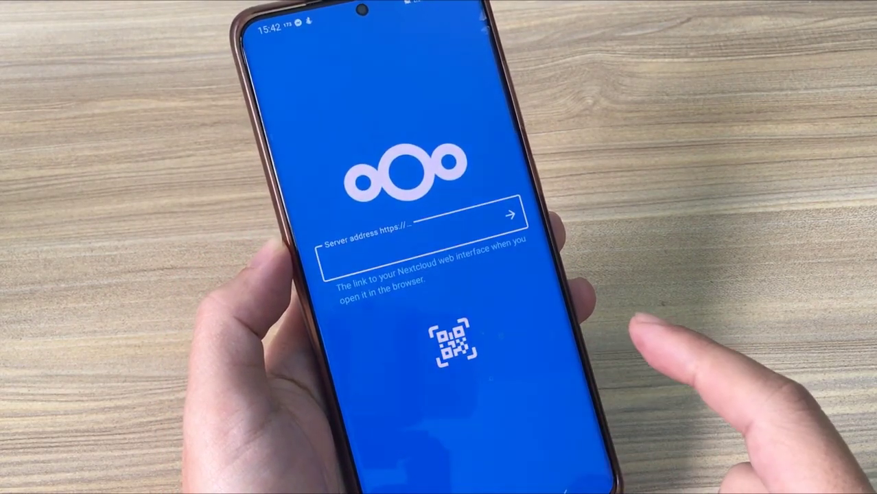
pyautogui.click(422, 256)
pyautogui.write('http')
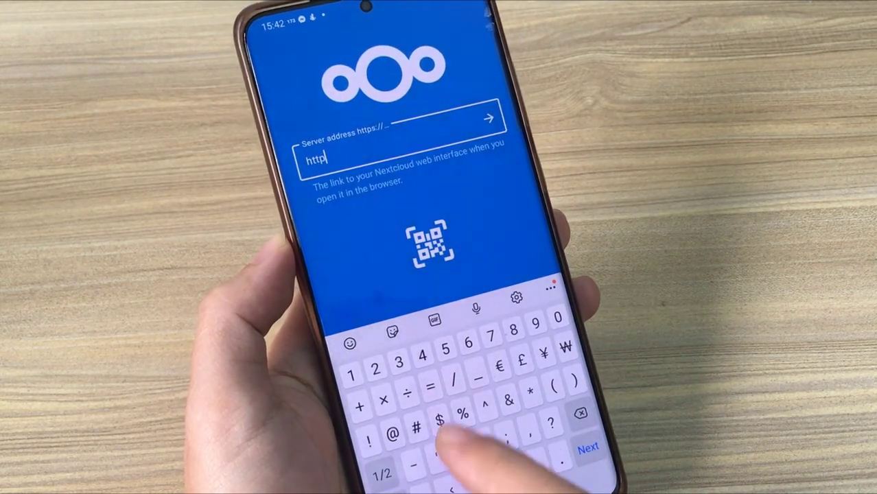
pyautogui.write('://netvn.duckdns.org')
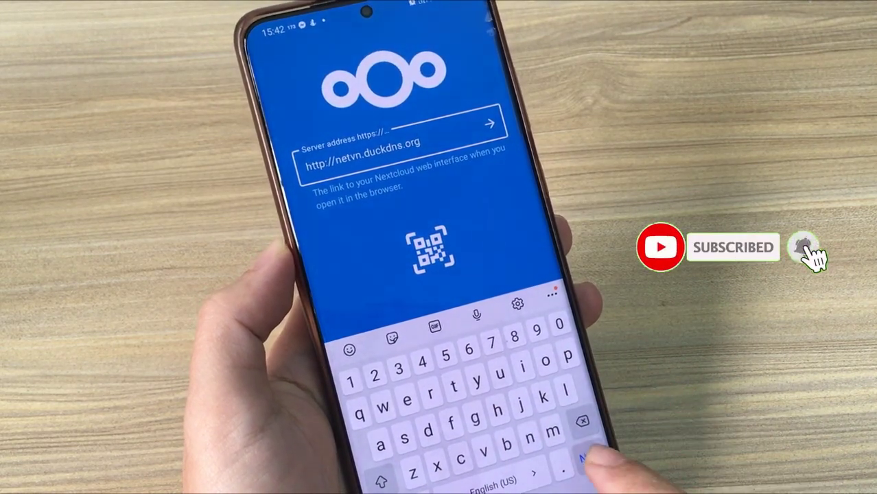
pyautogui.click(589, 453)
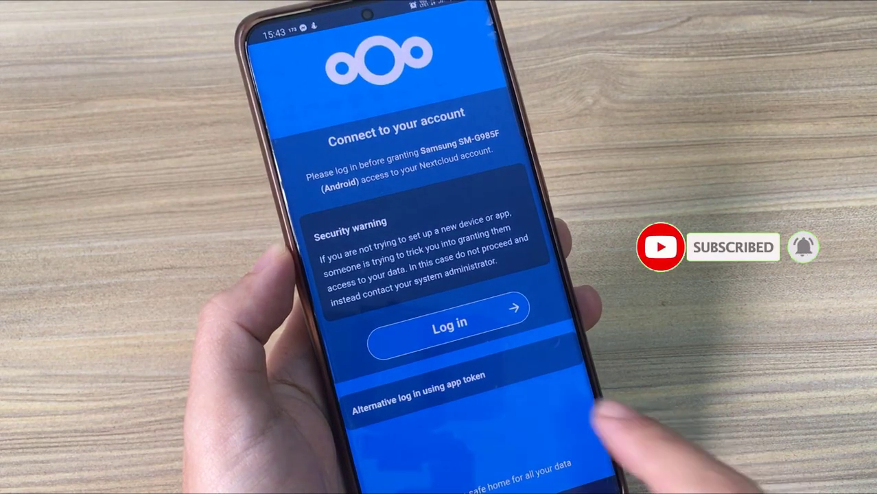
pyautogui.click(460, 325)
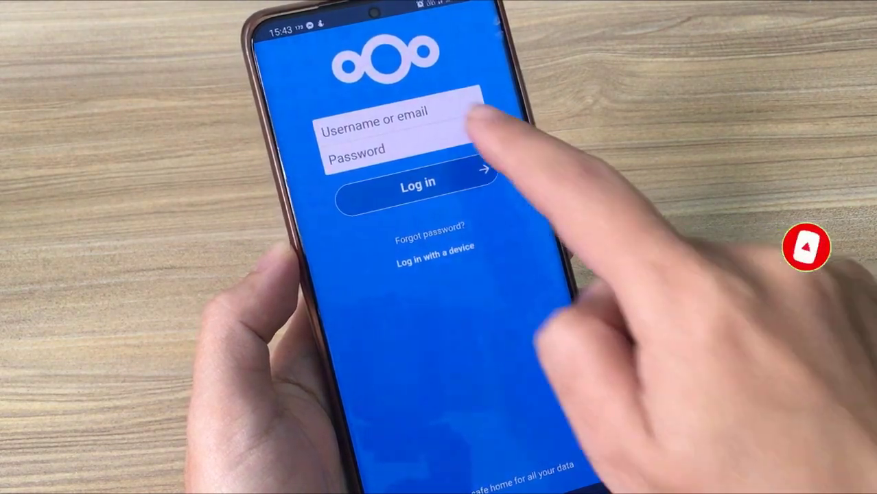
# Sign in as admin with the account password.
pyautogui.click(456, 118)
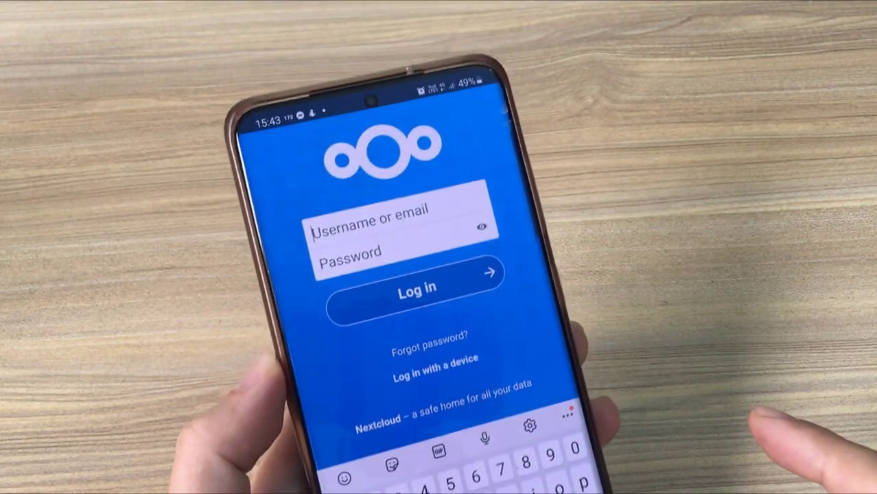
pyautogui.press('Tab')
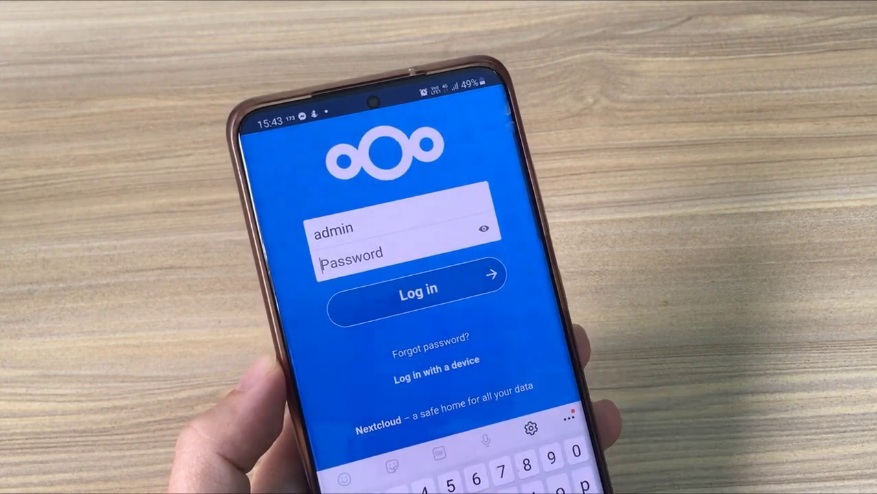
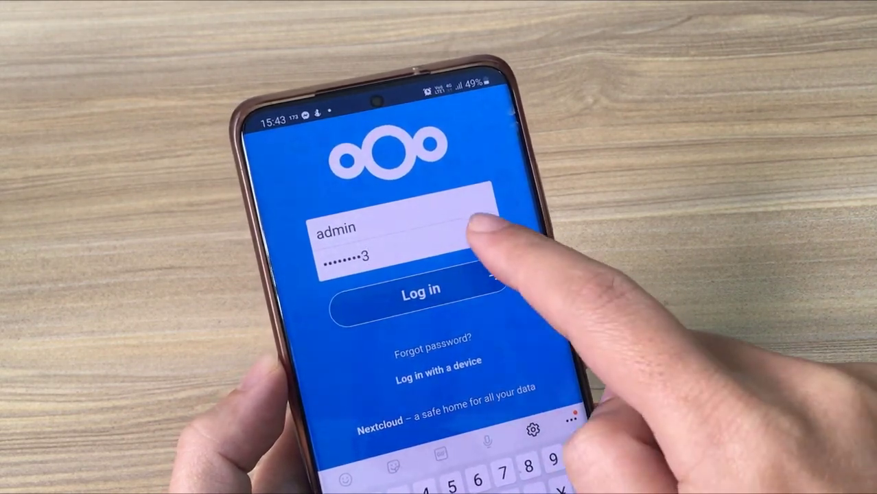
pyautogui.click(484, 227)
pyautogui.click(418, 292)
# Grant the phone access to the account and allow Nextcloud access to all files.
pyautogui.click(420, 333)
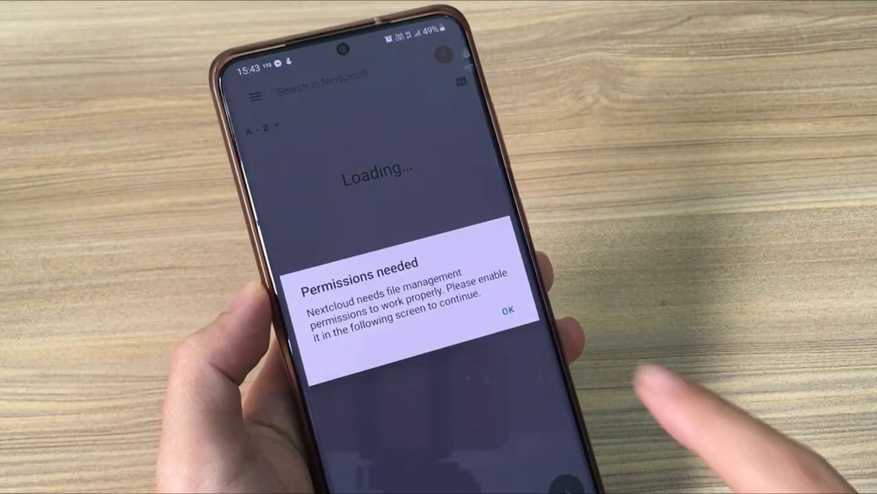
pyautogui.click(508, 311)
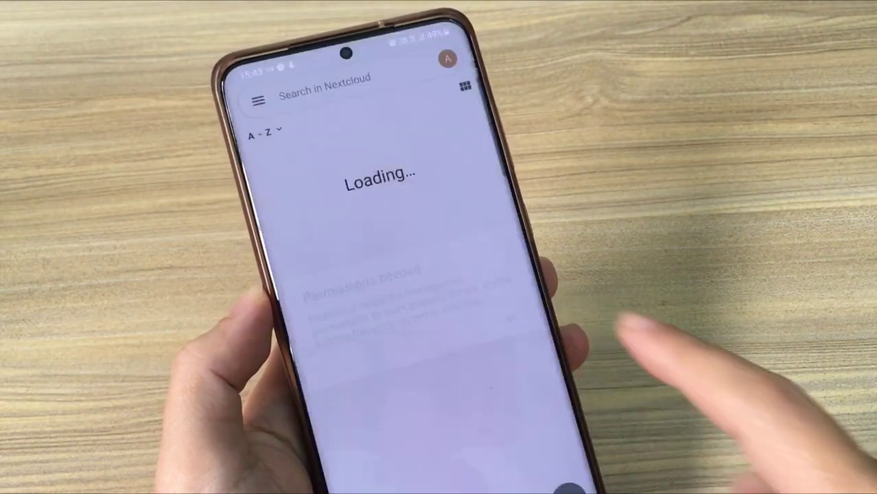
pyautogui.click(477, 147)
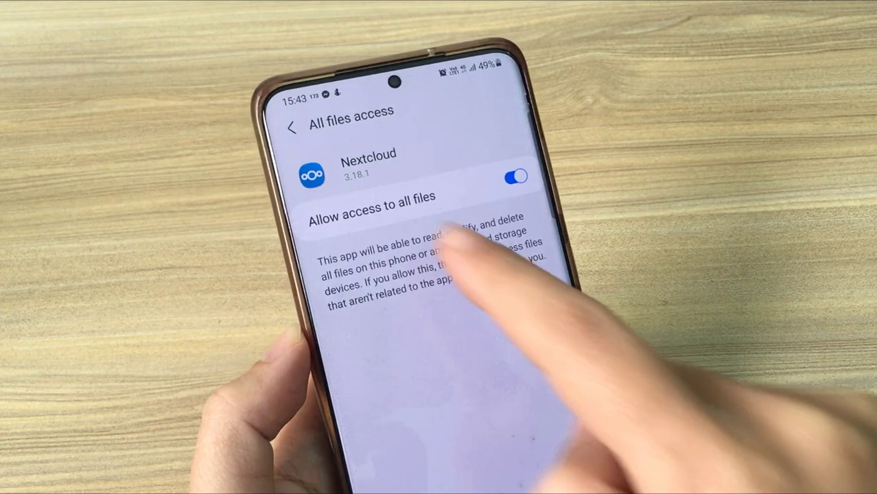
pyautogui.click(292, 128)
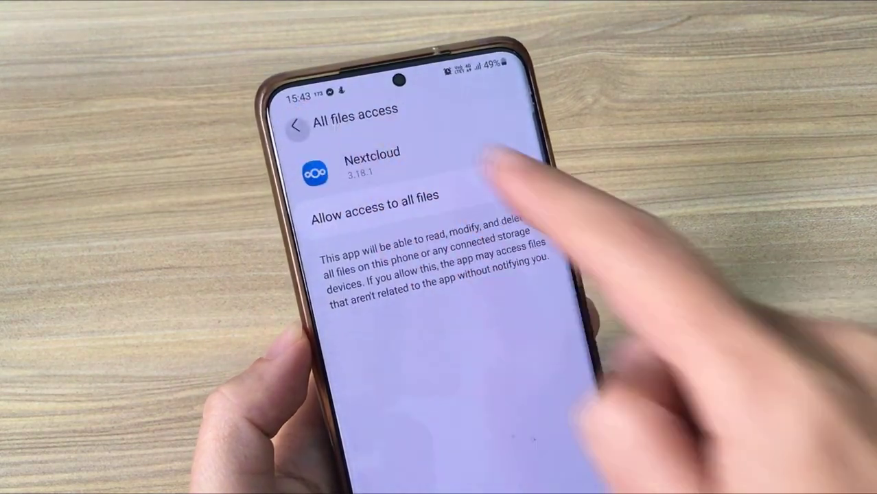